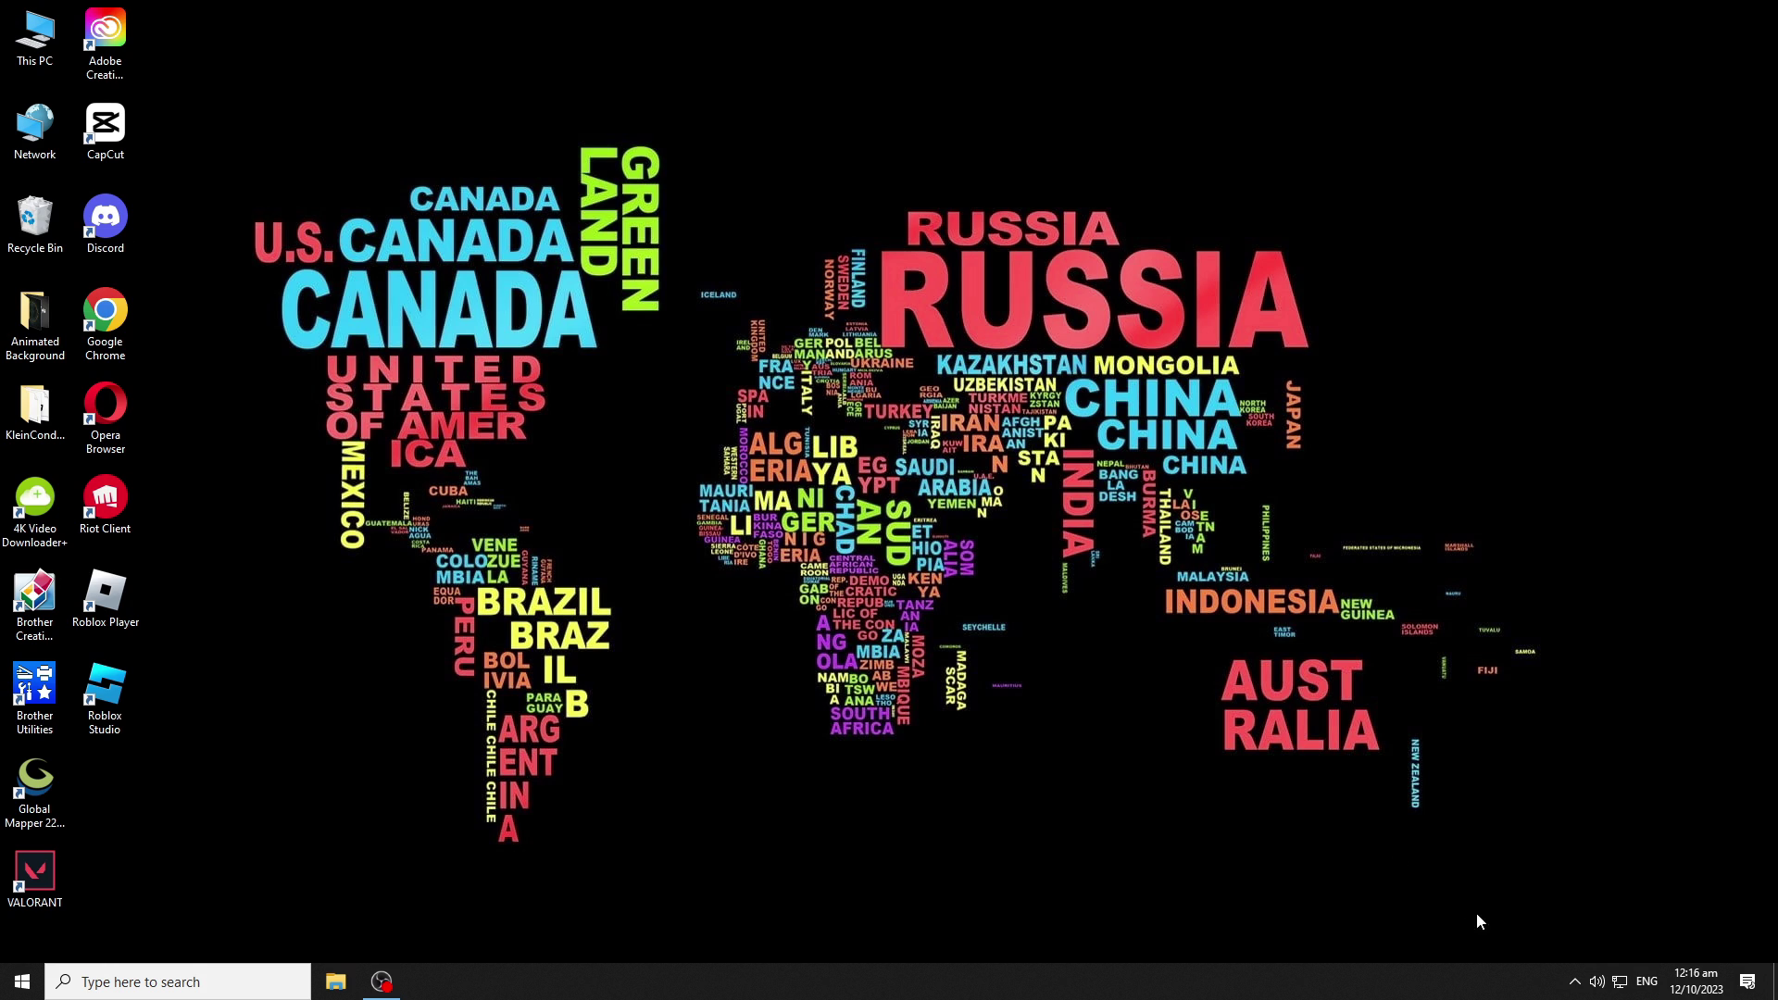
# - Uninstall Riot Vanguard from its tray icon and confirm with Yes
pyautogui.click(1573, 982)
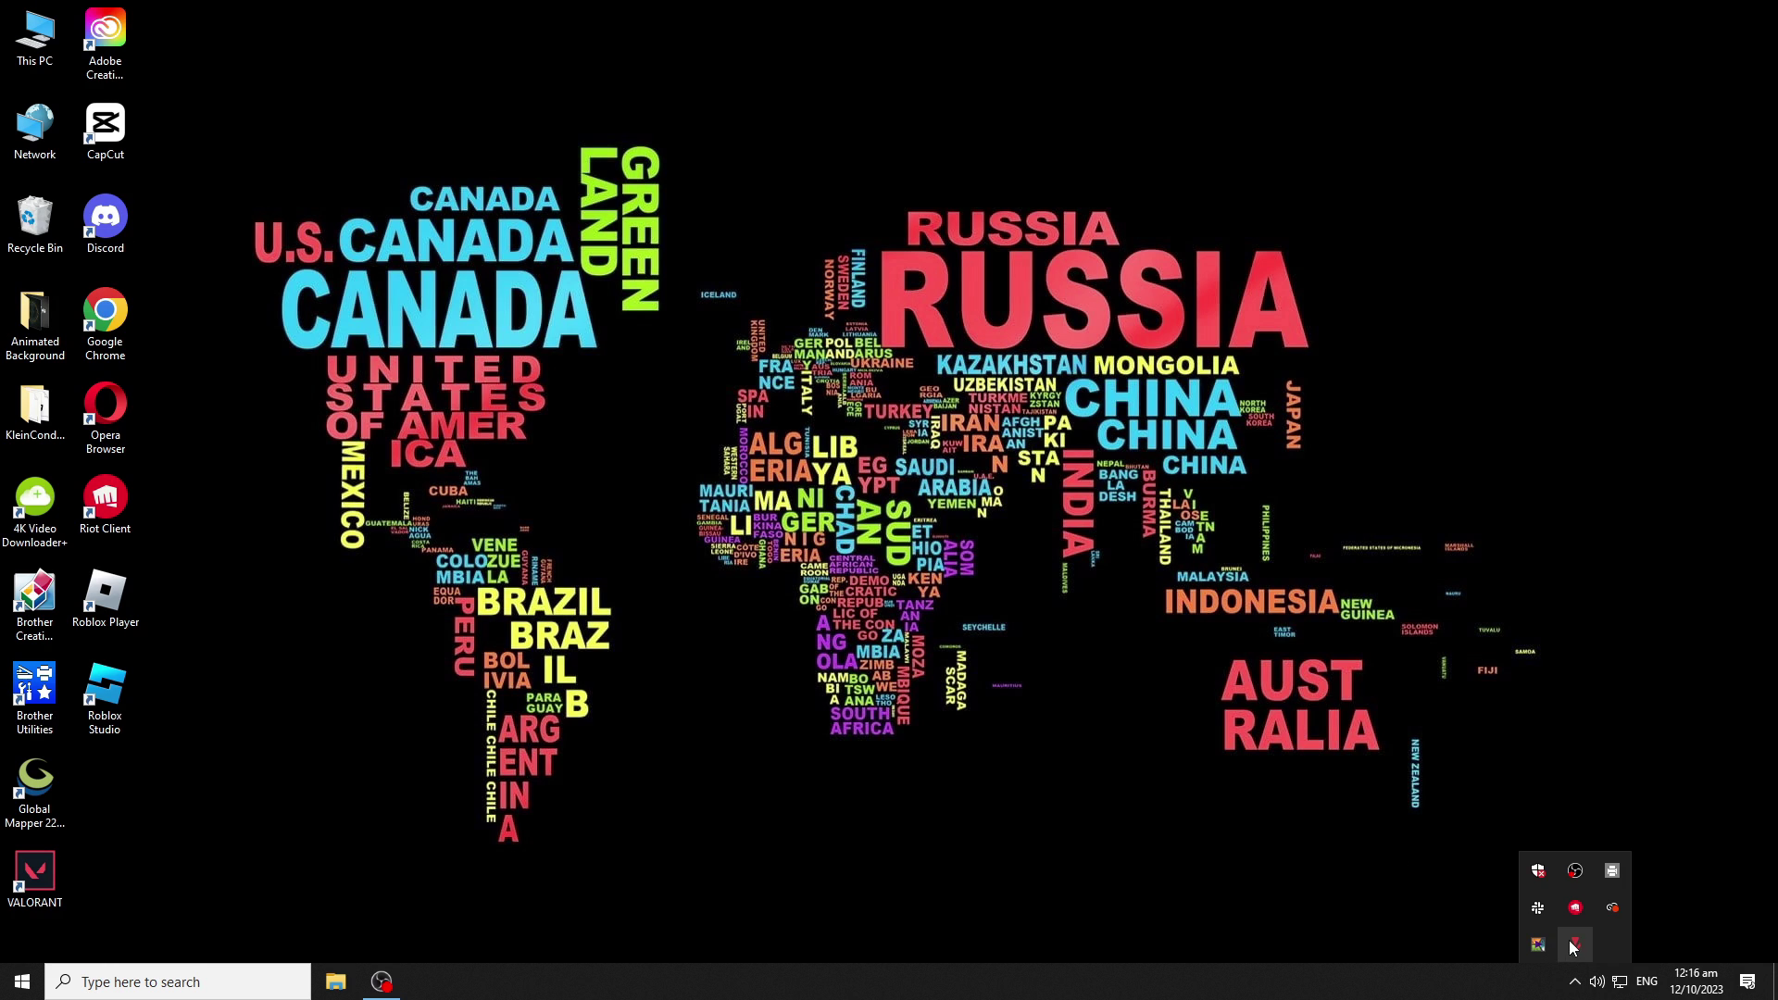
pyautogui.rightClick(1574, 945)
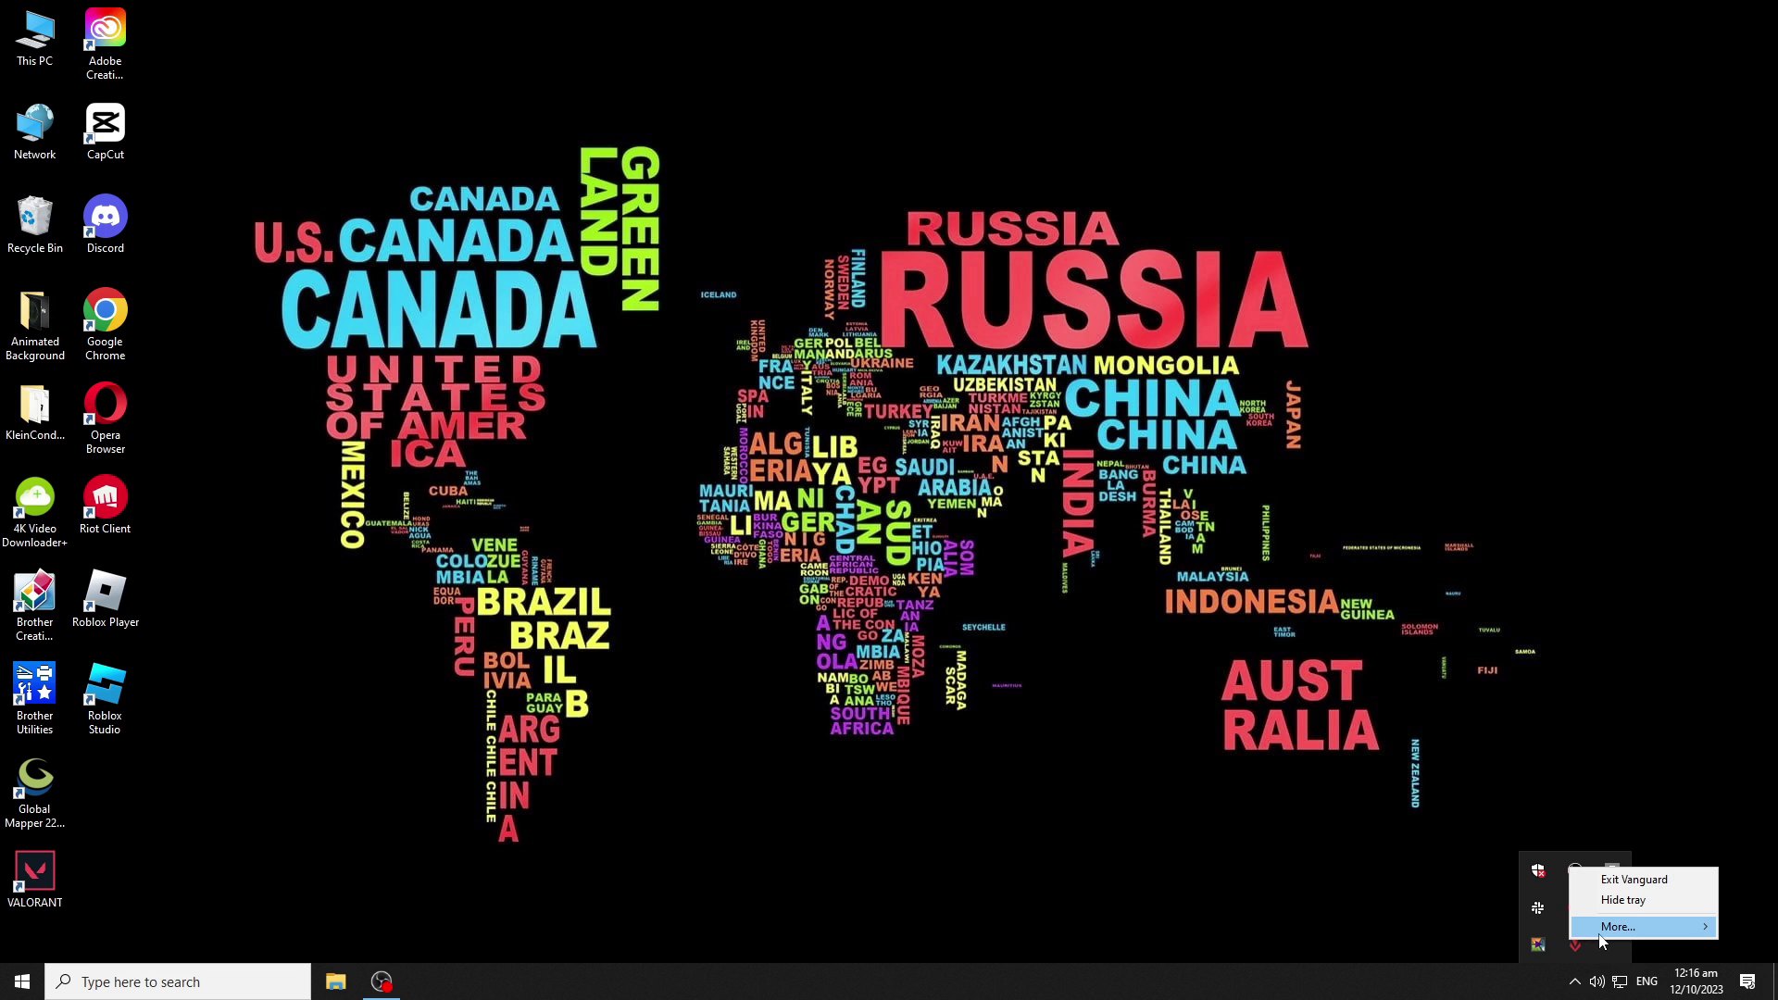
pyautogui.moveTo(1605, 938)
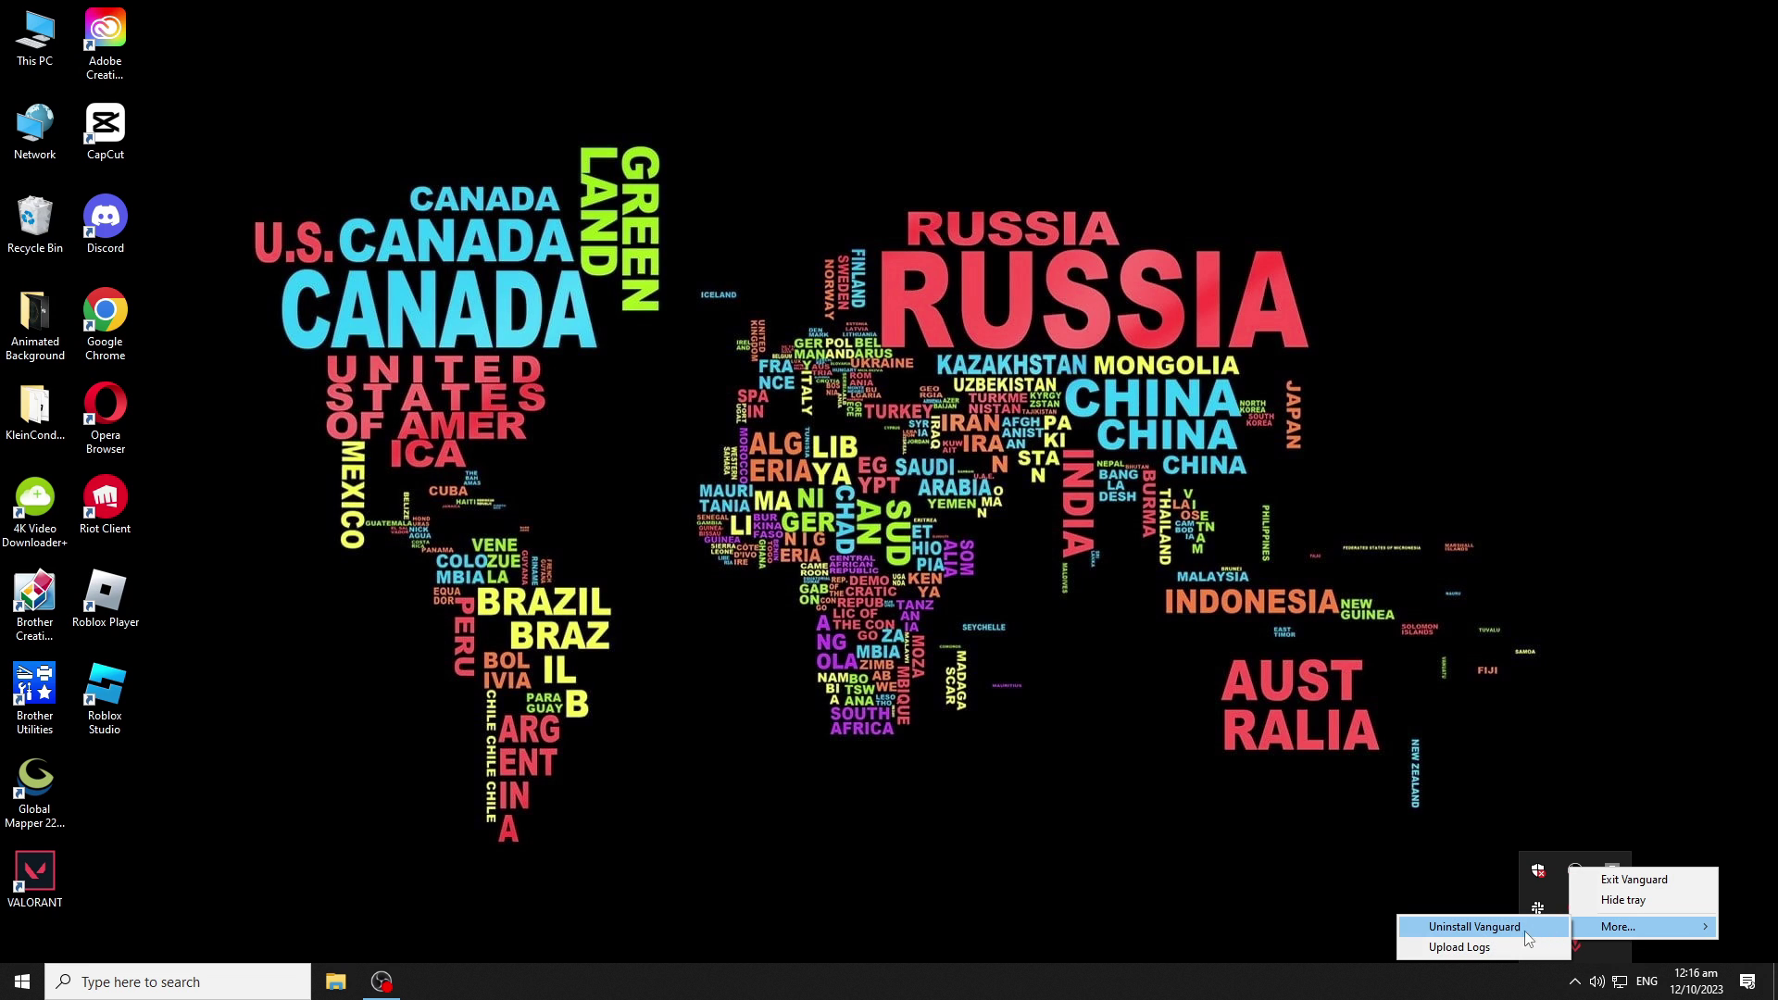
pyautogui.click(1481, 927)
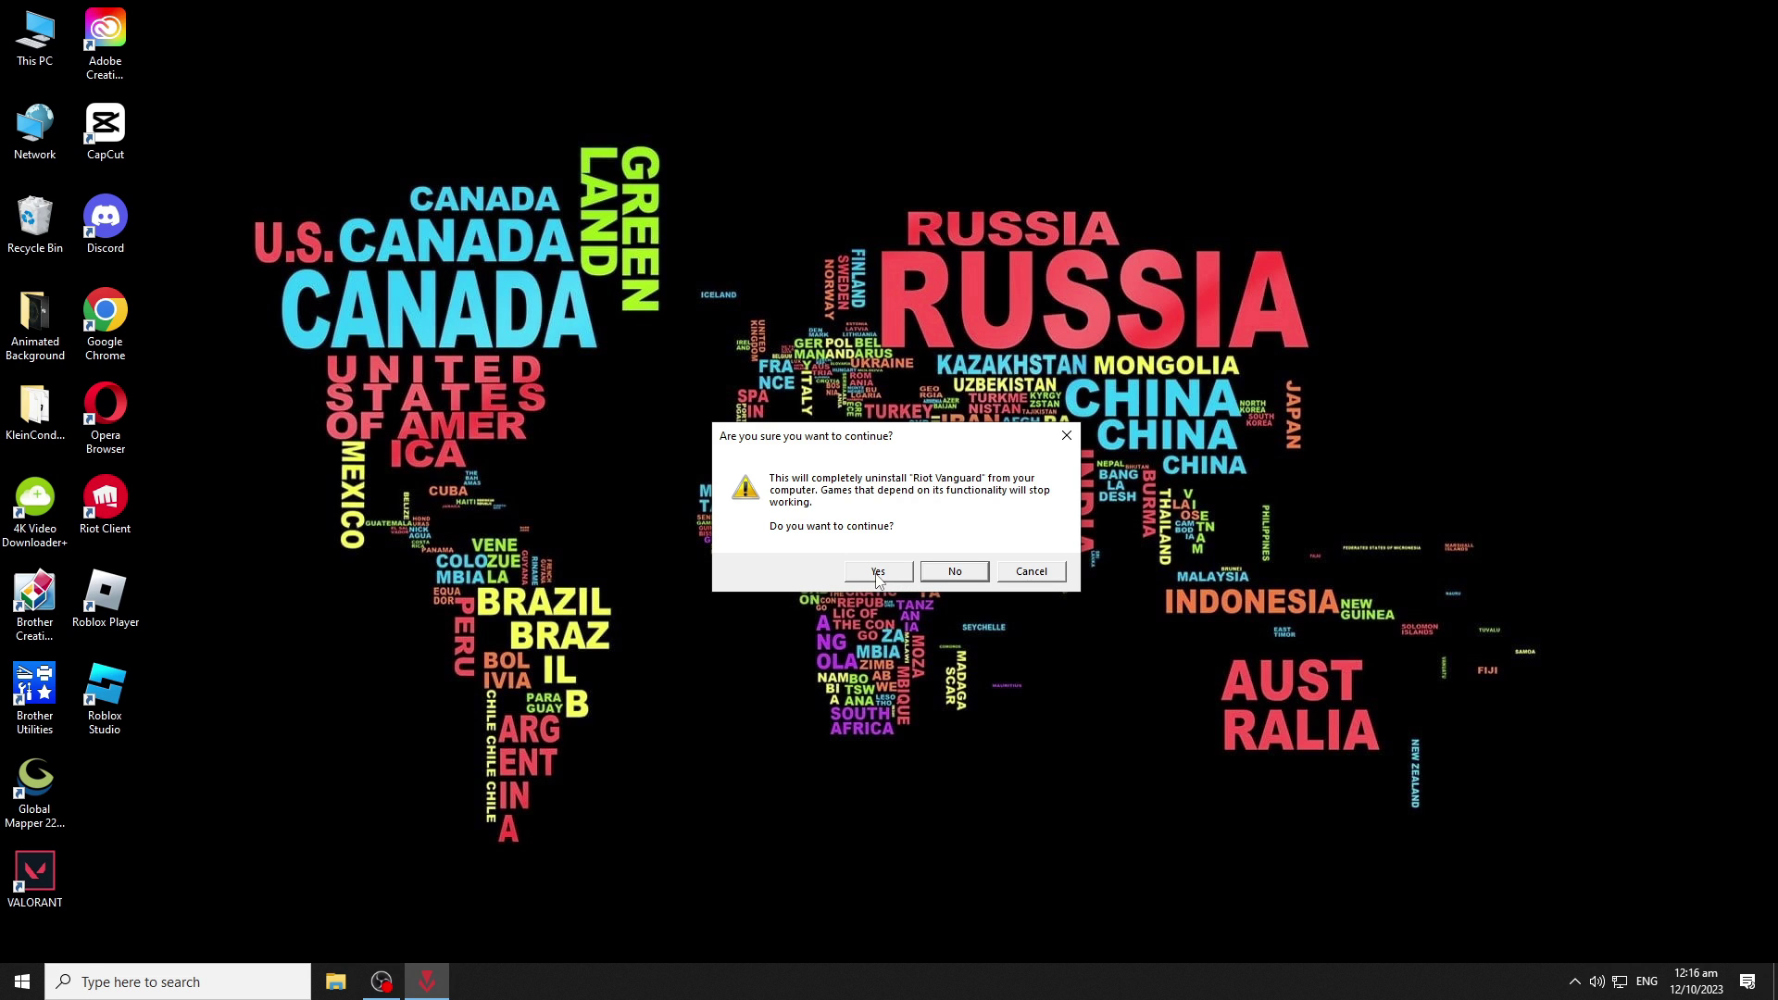
pyautogui.click(877, 572)
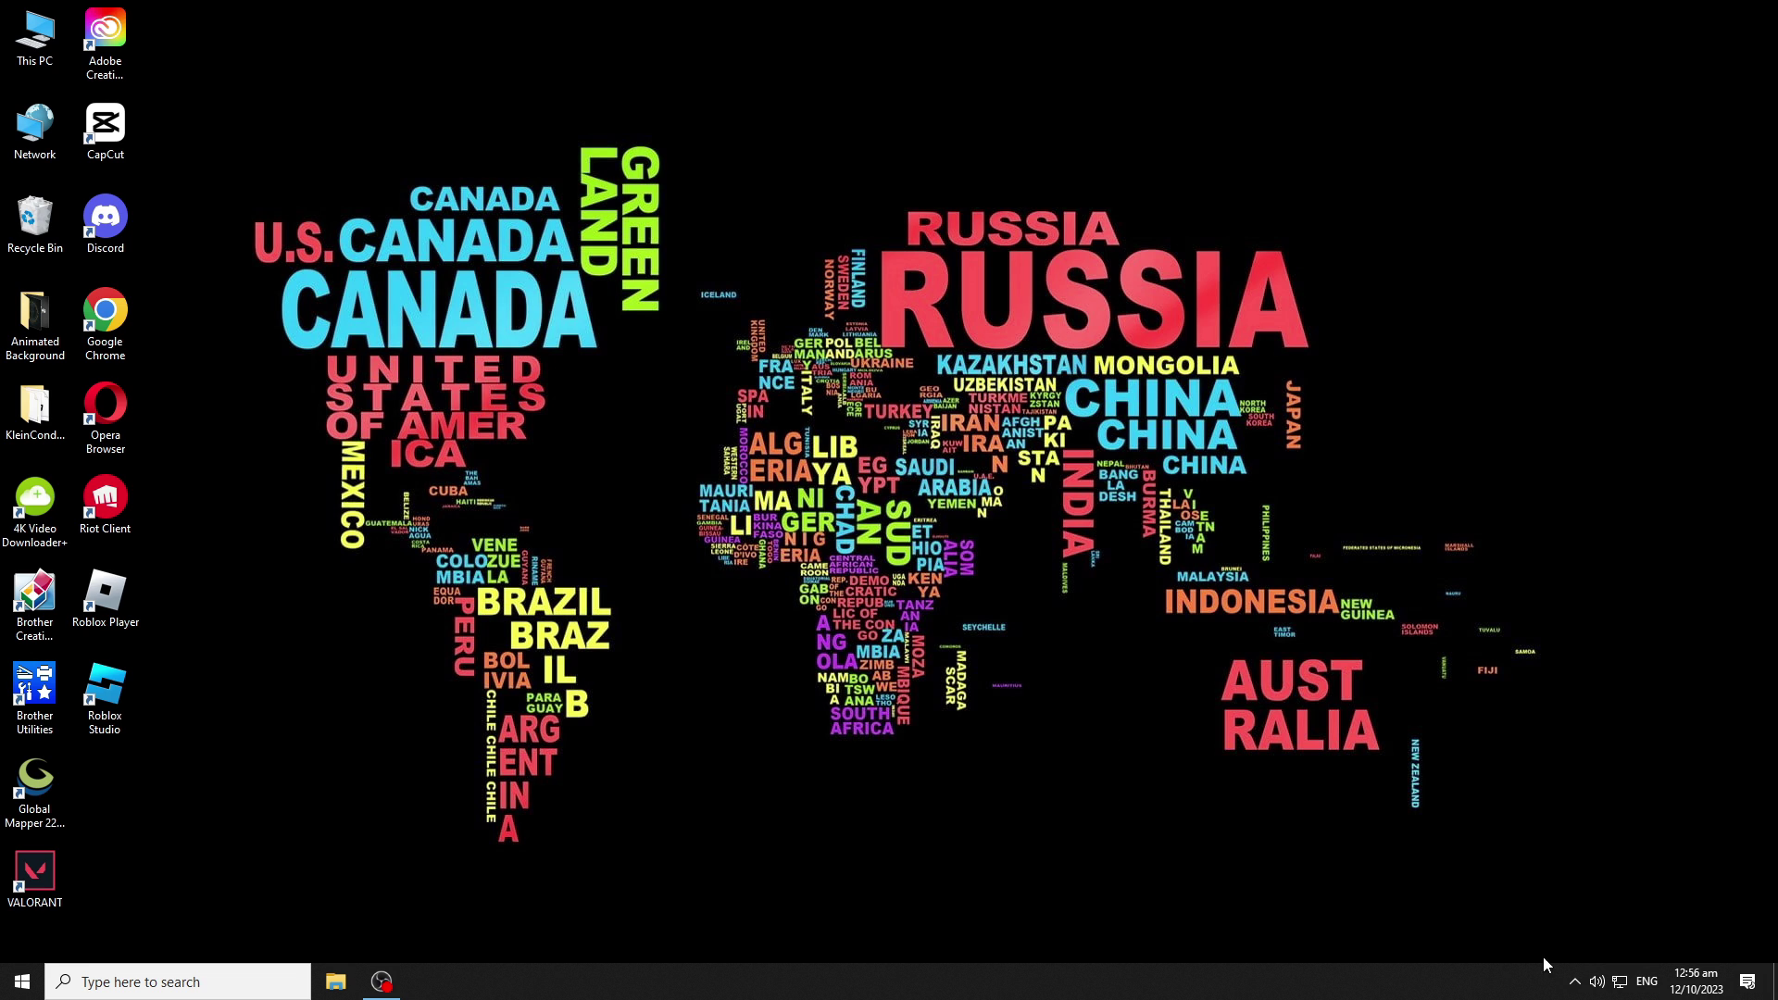
# - Exit the Riot Games client from its hidden tray icon
pyautogui.click(1574, 981)
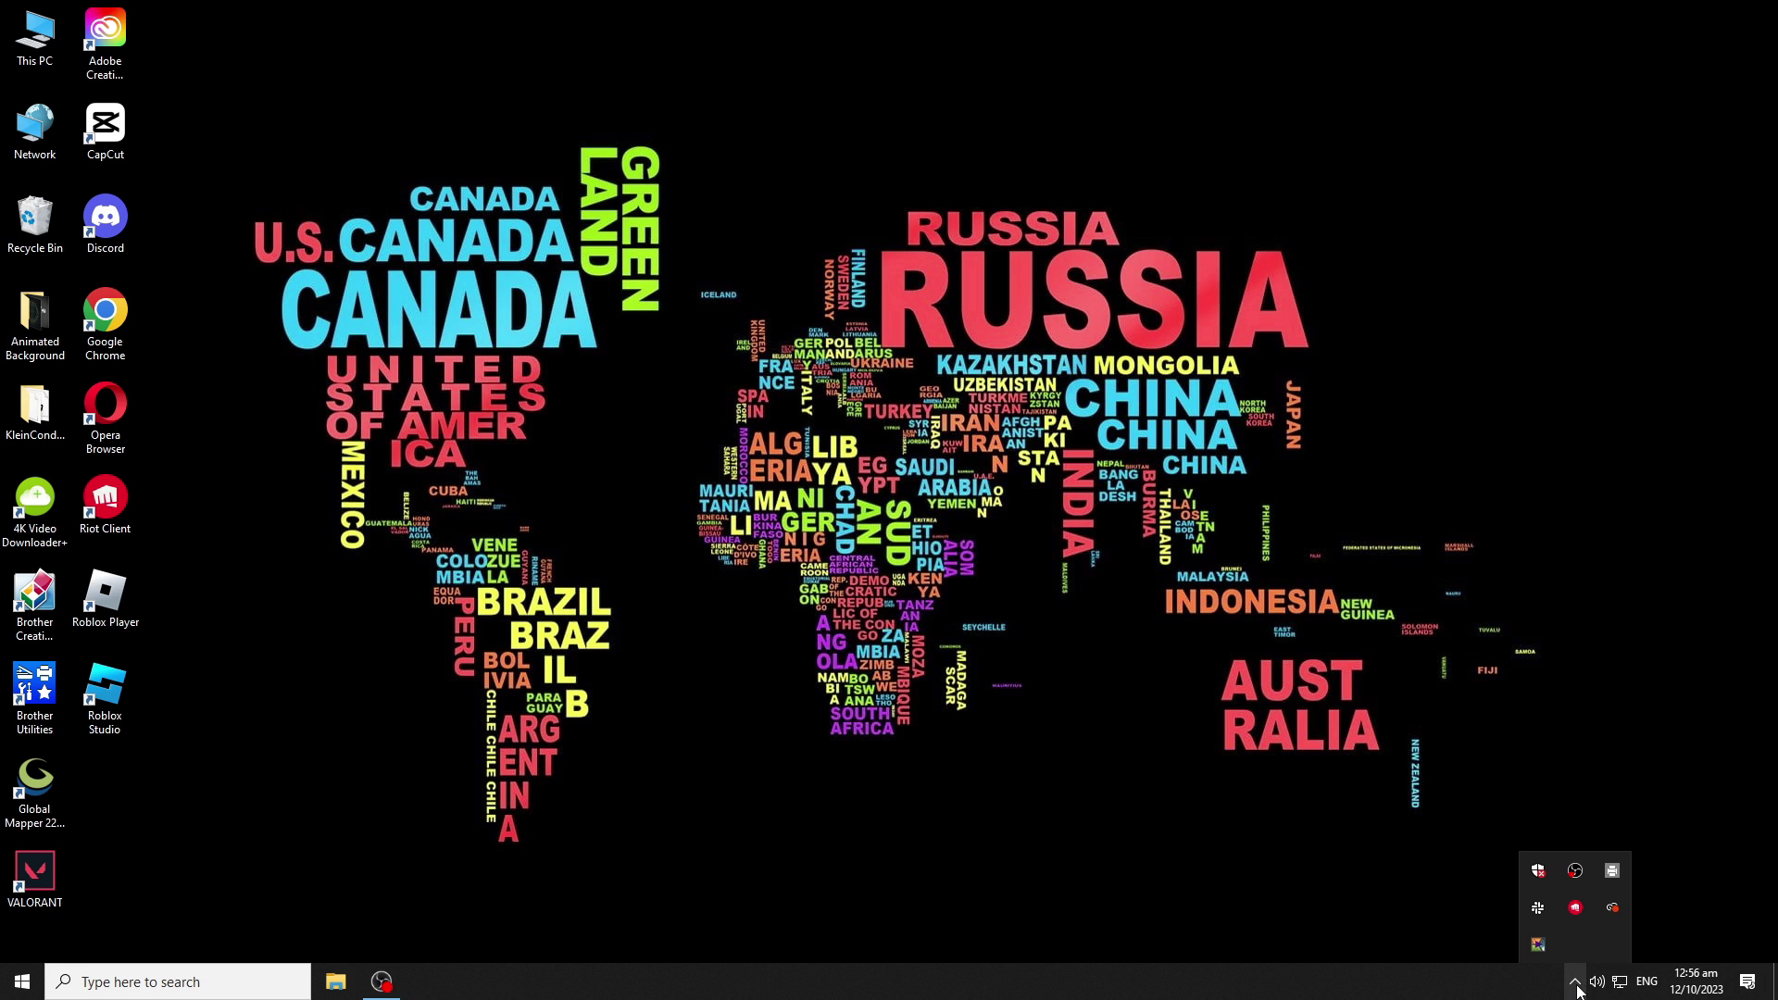
pyautogui.rightClick(1571, 911)
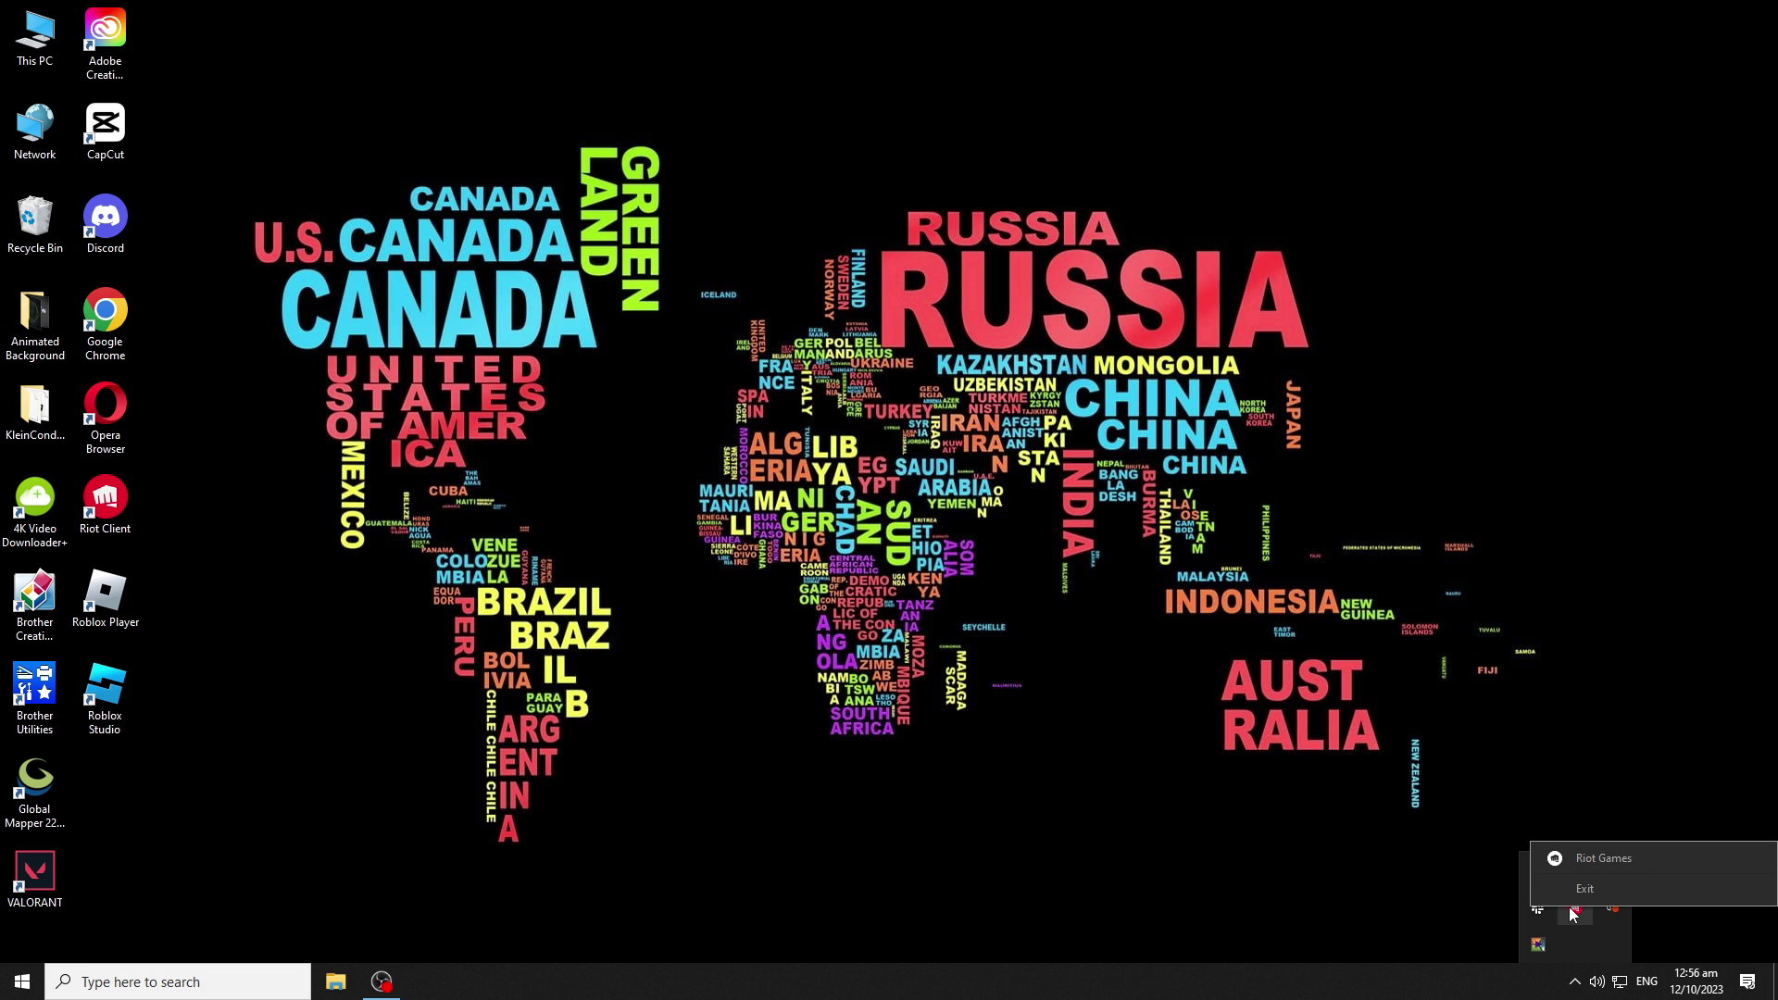
pyautogui.click(1581, 890)
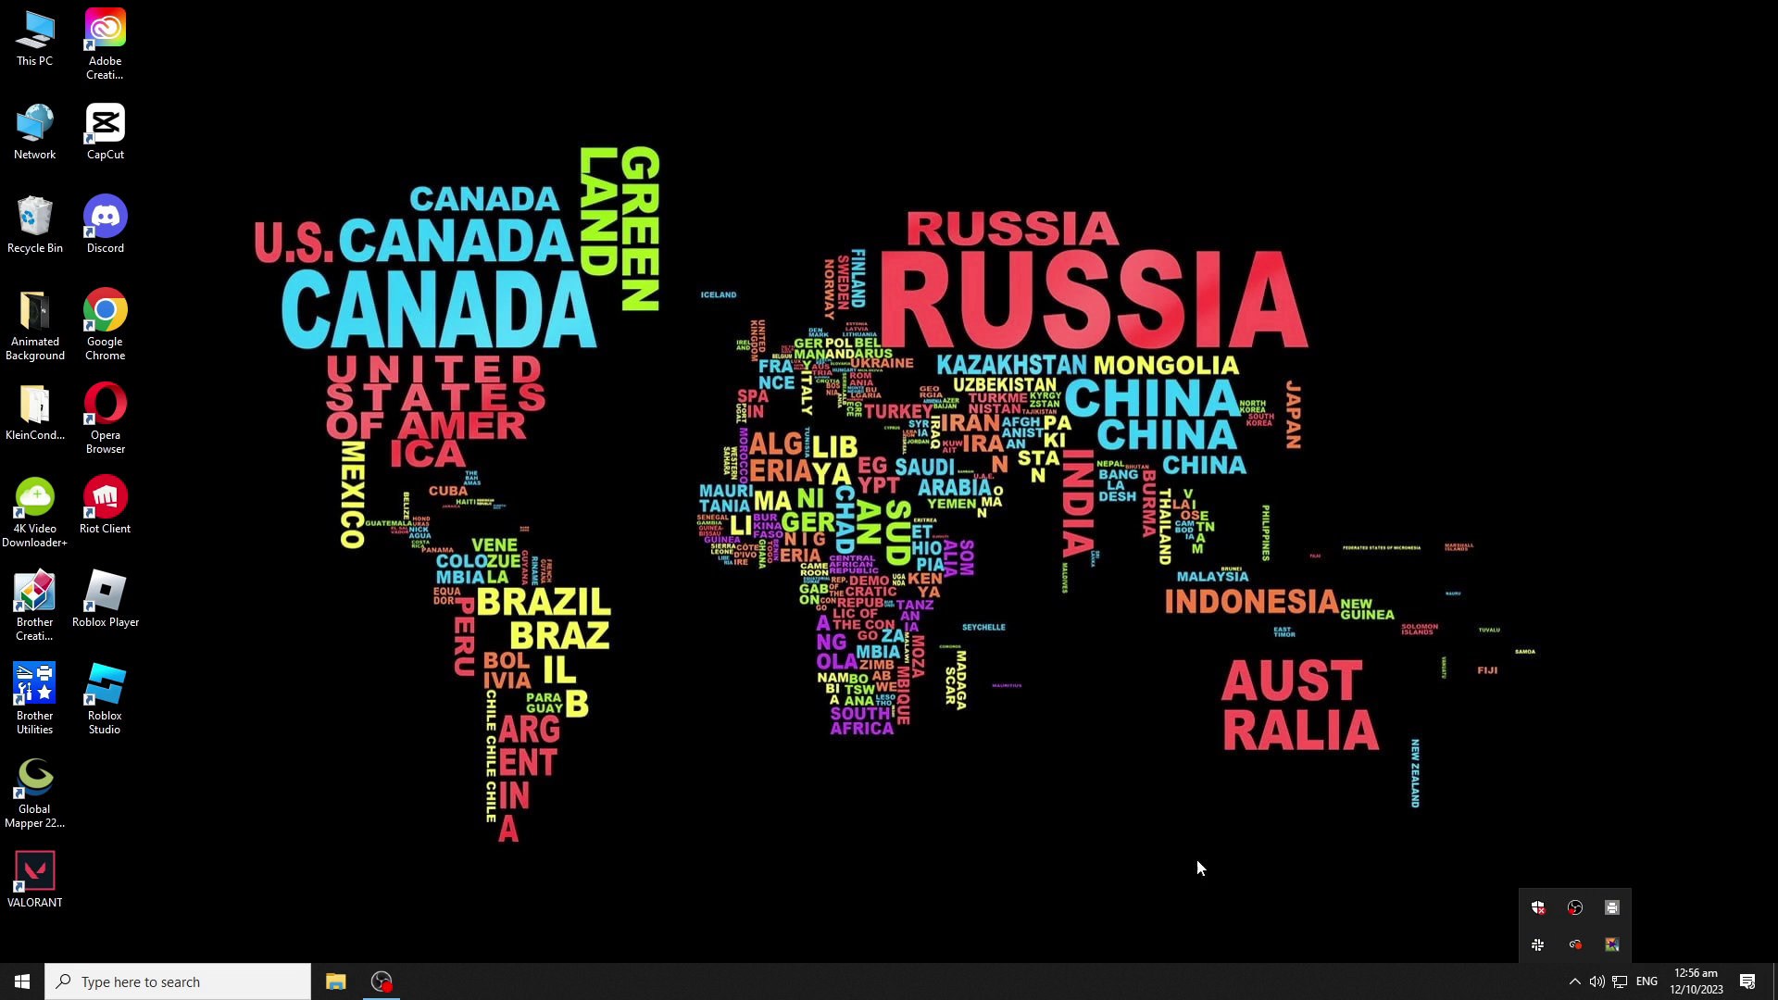
# - Find VALORANT in Add or remove programs and uninstall it, confirming the prompt
pyautogui.click(153, 983)
pyautogui.write('ad')
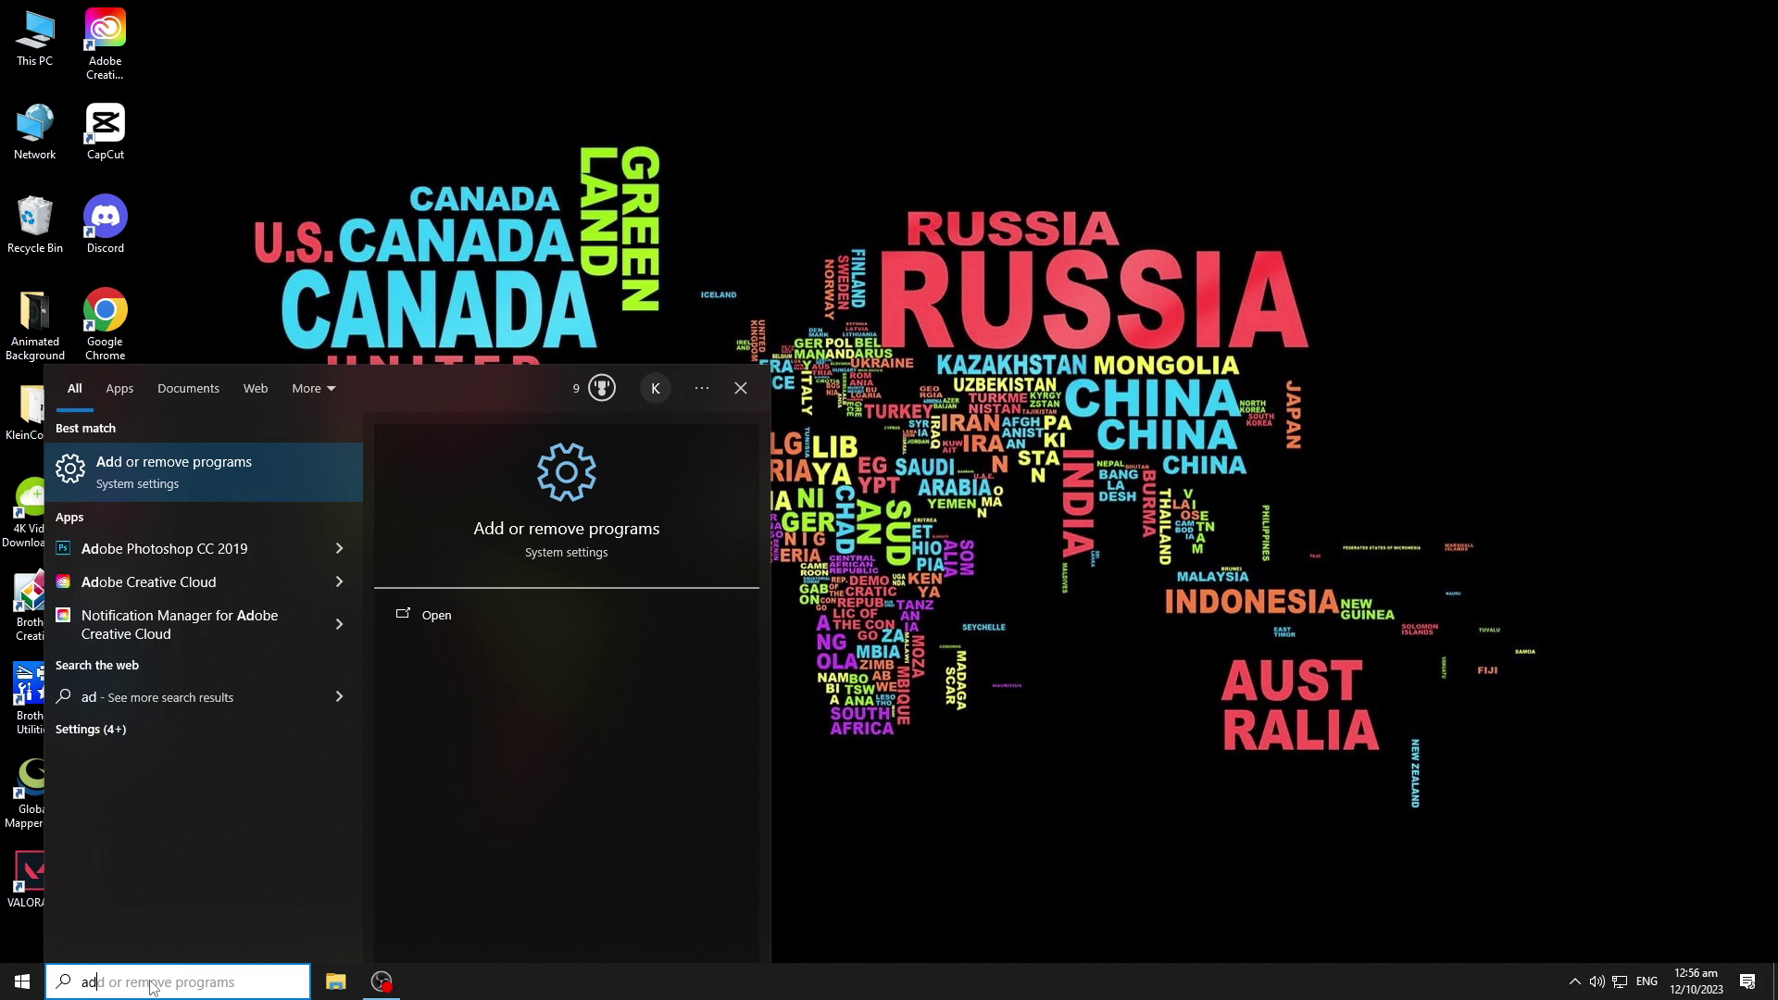
pyautogui.write('d')
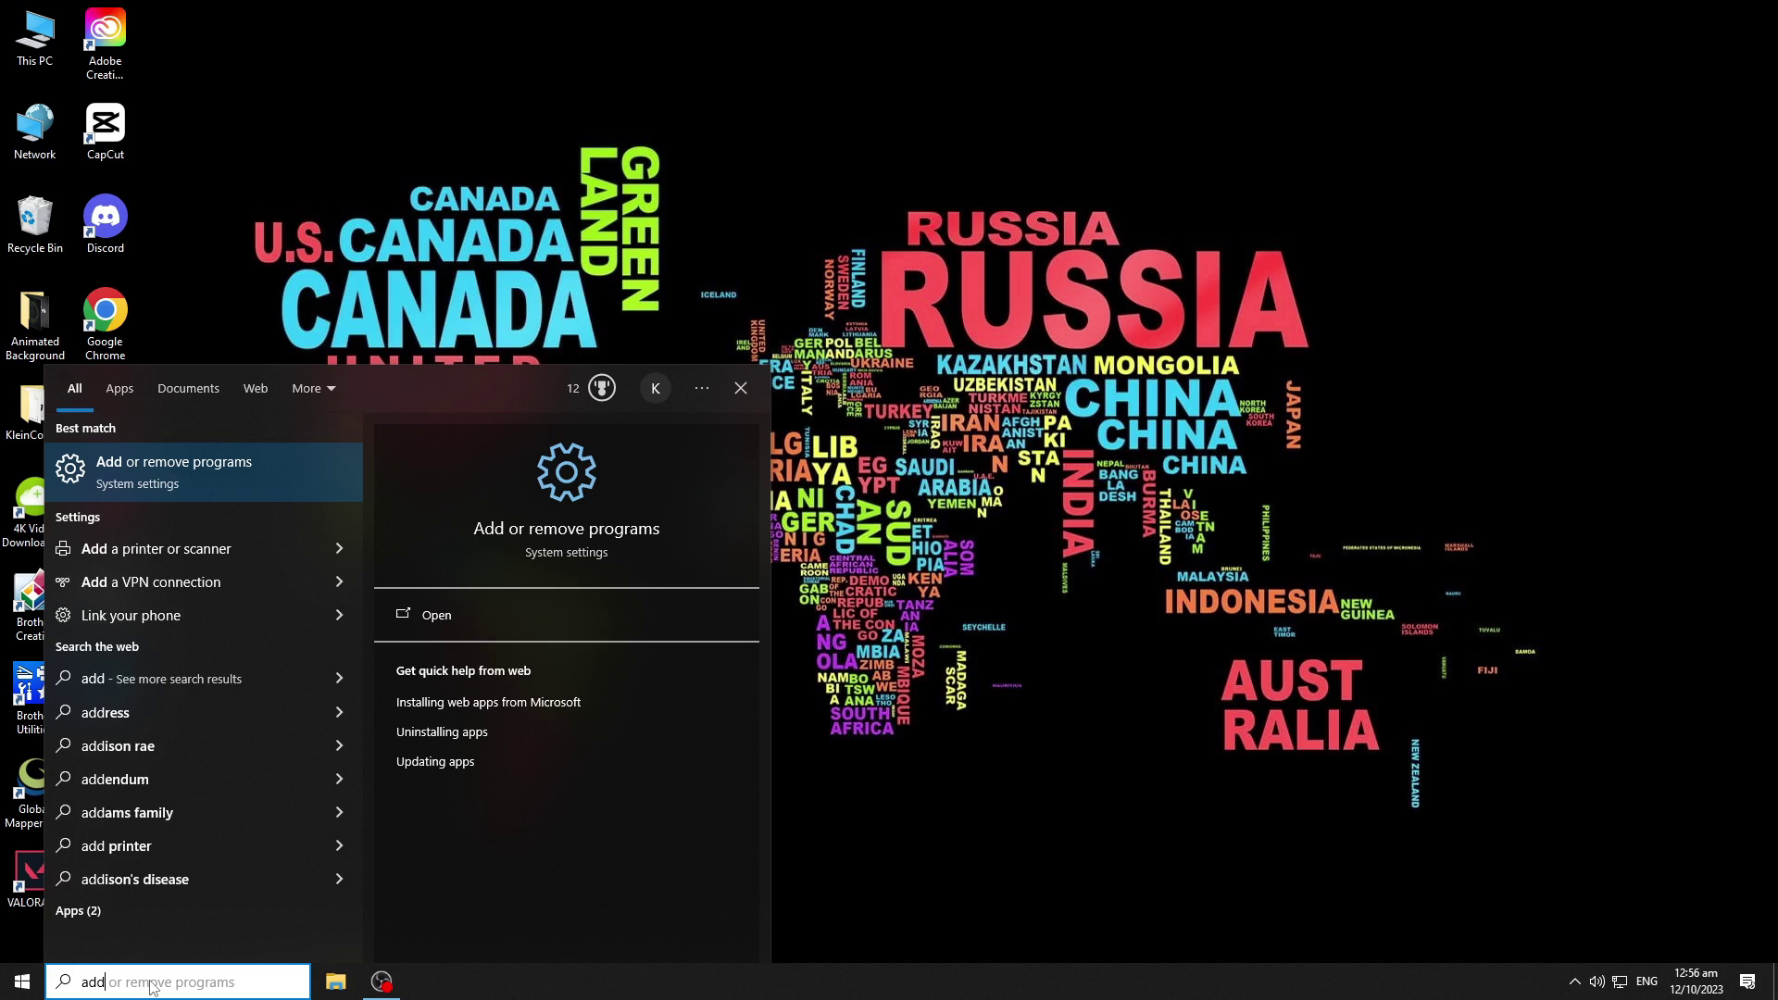
pyautogui.press('Return')
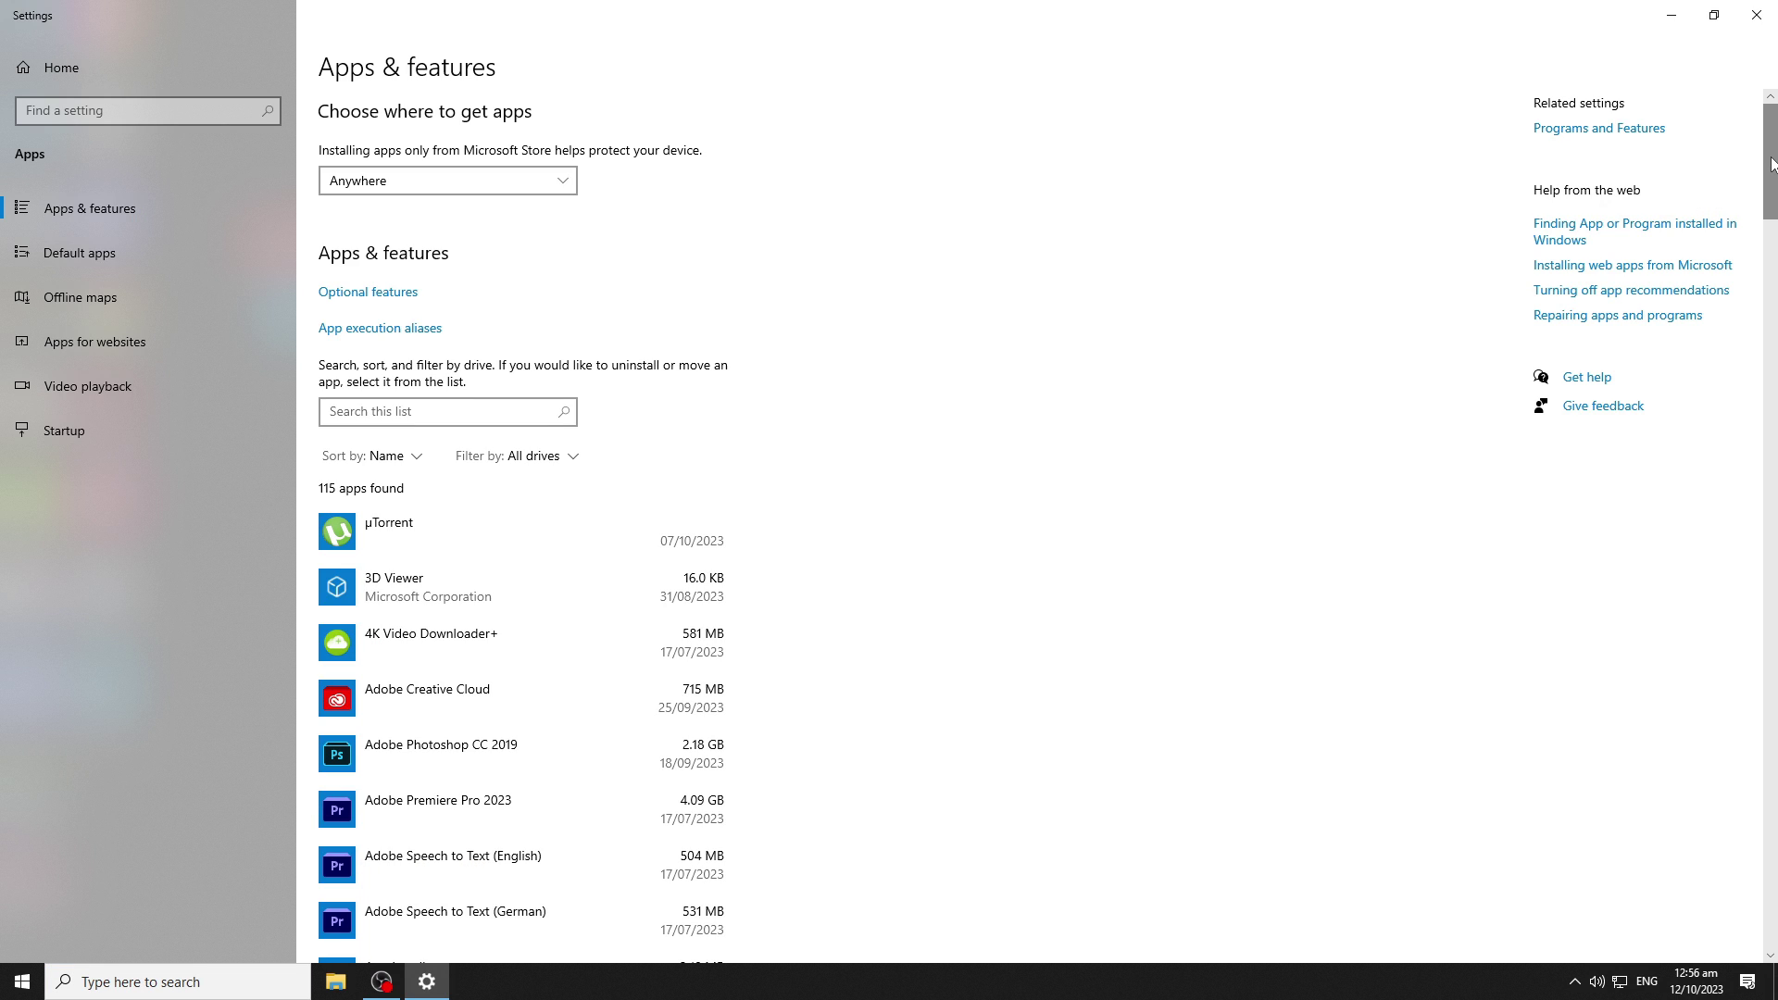
pyautogui.moveTo(1771, 163); pyautogui.dragTo(1771, 824)
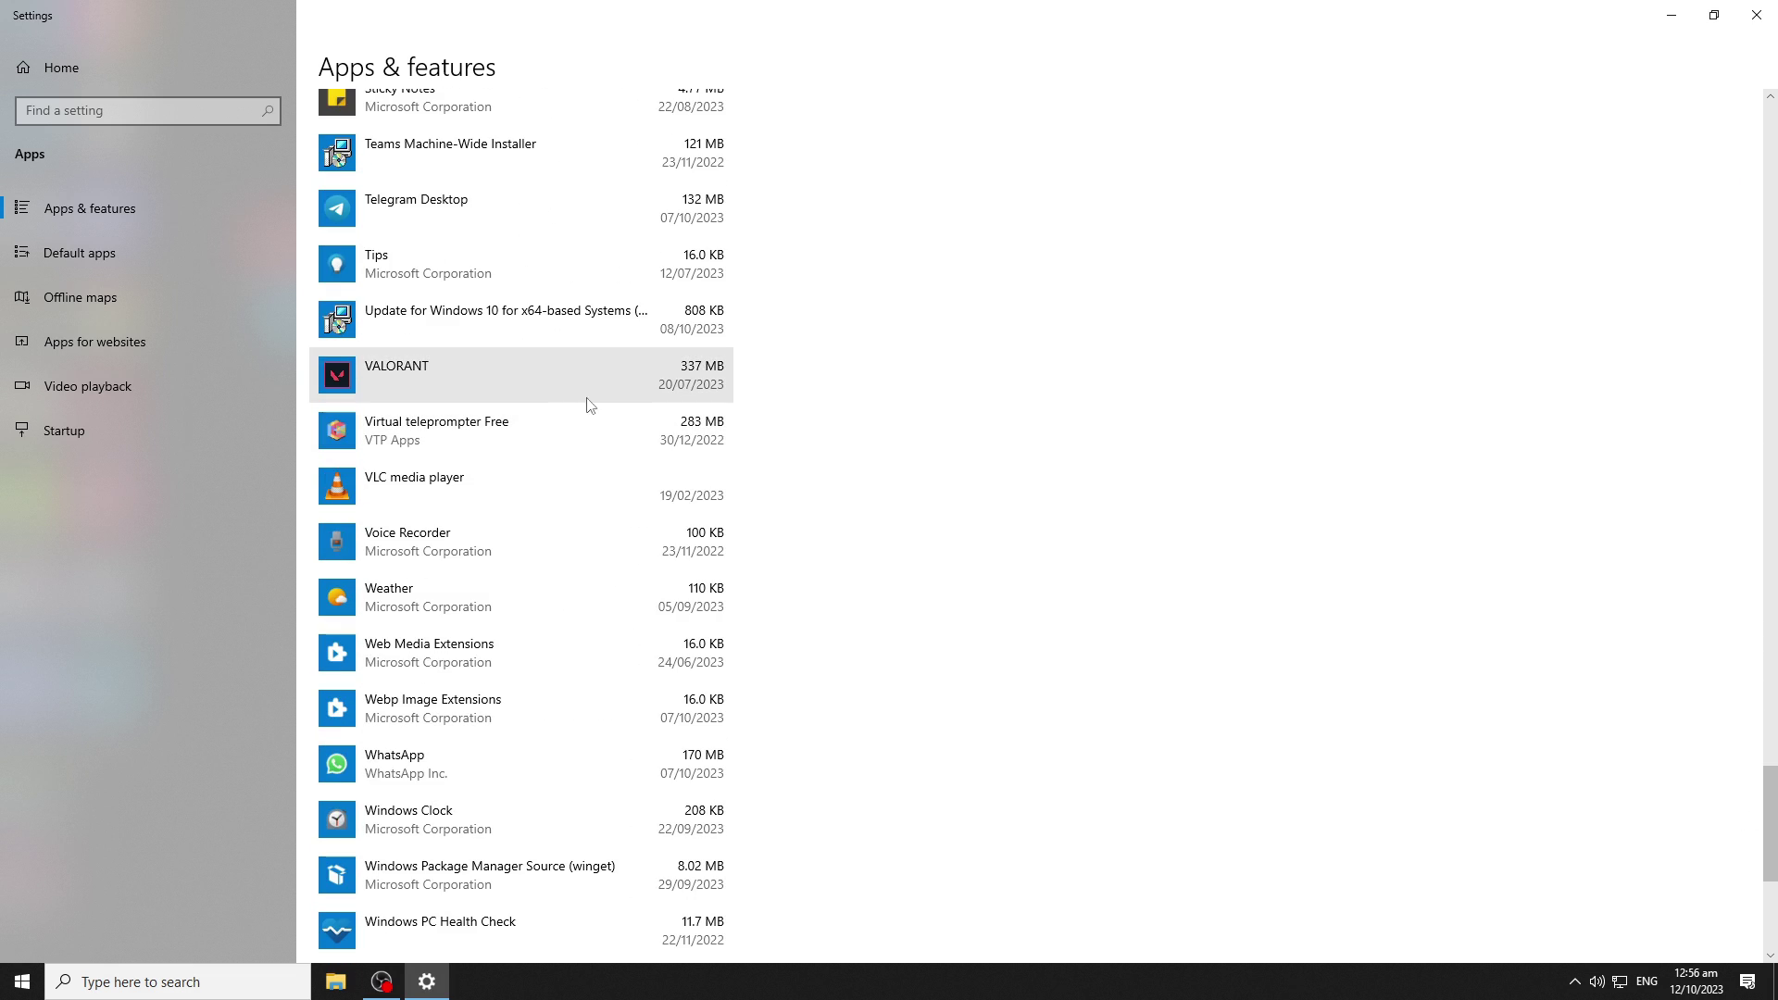
pyautogui.click(554, 376)
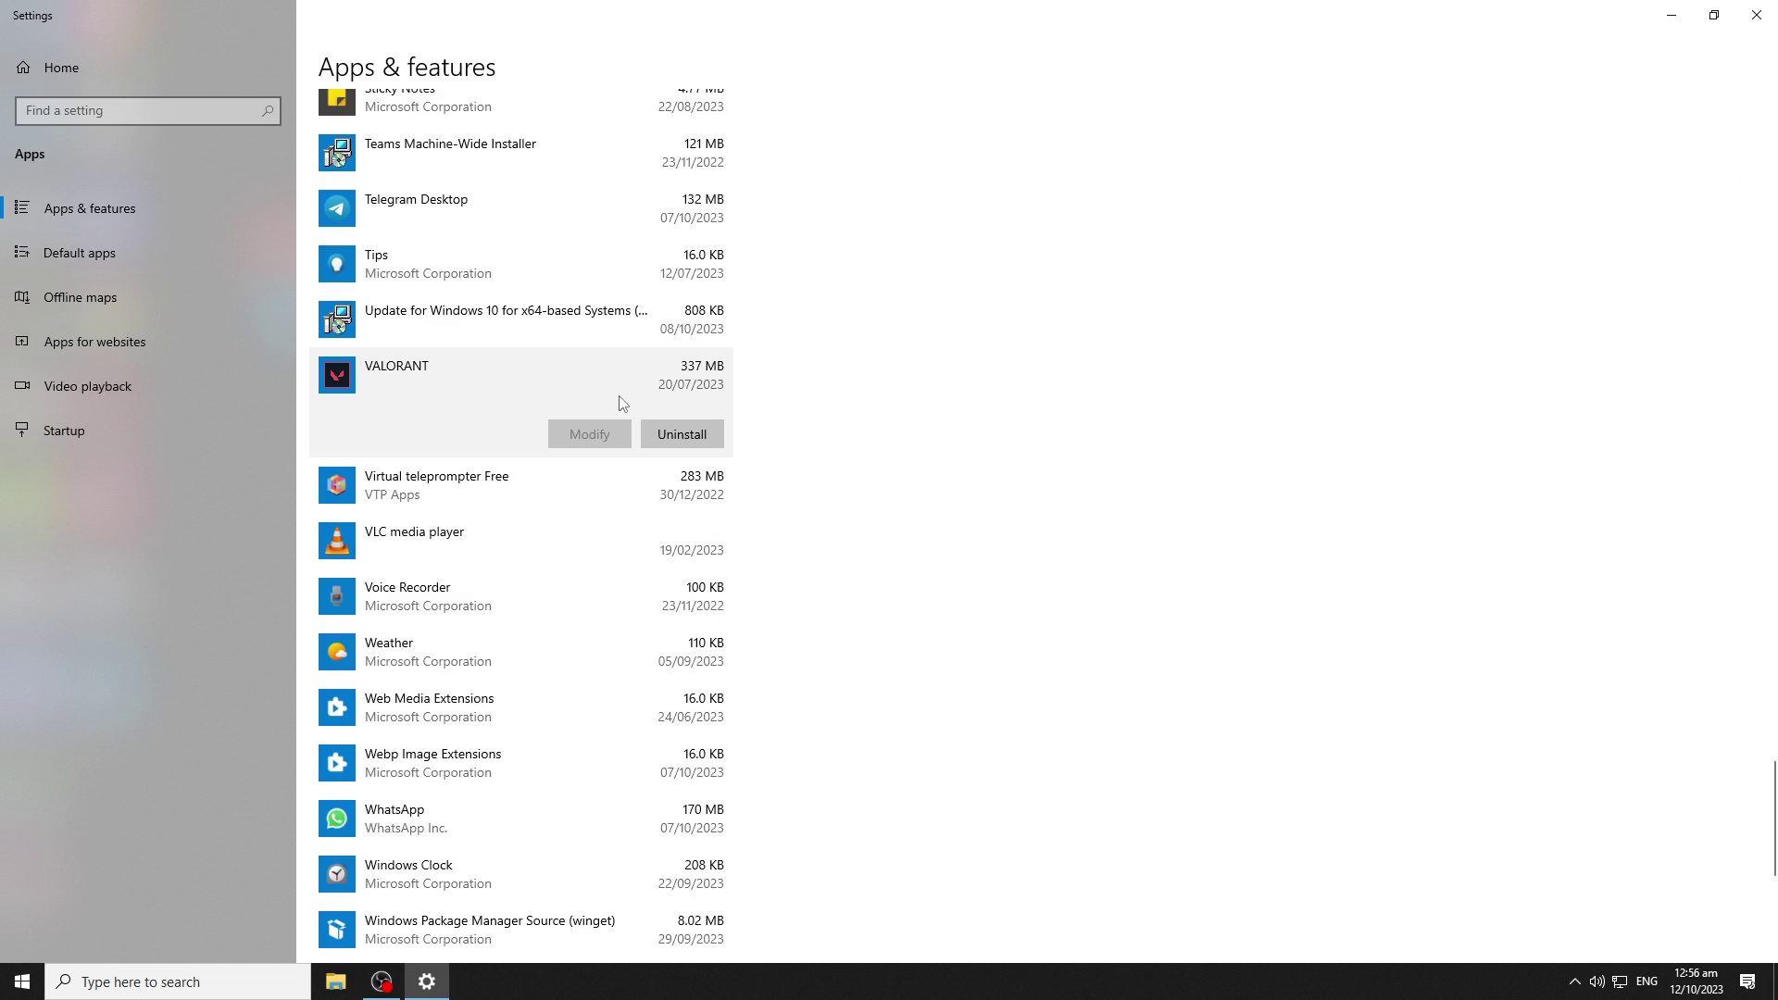
pyautogui.click(691, 435)
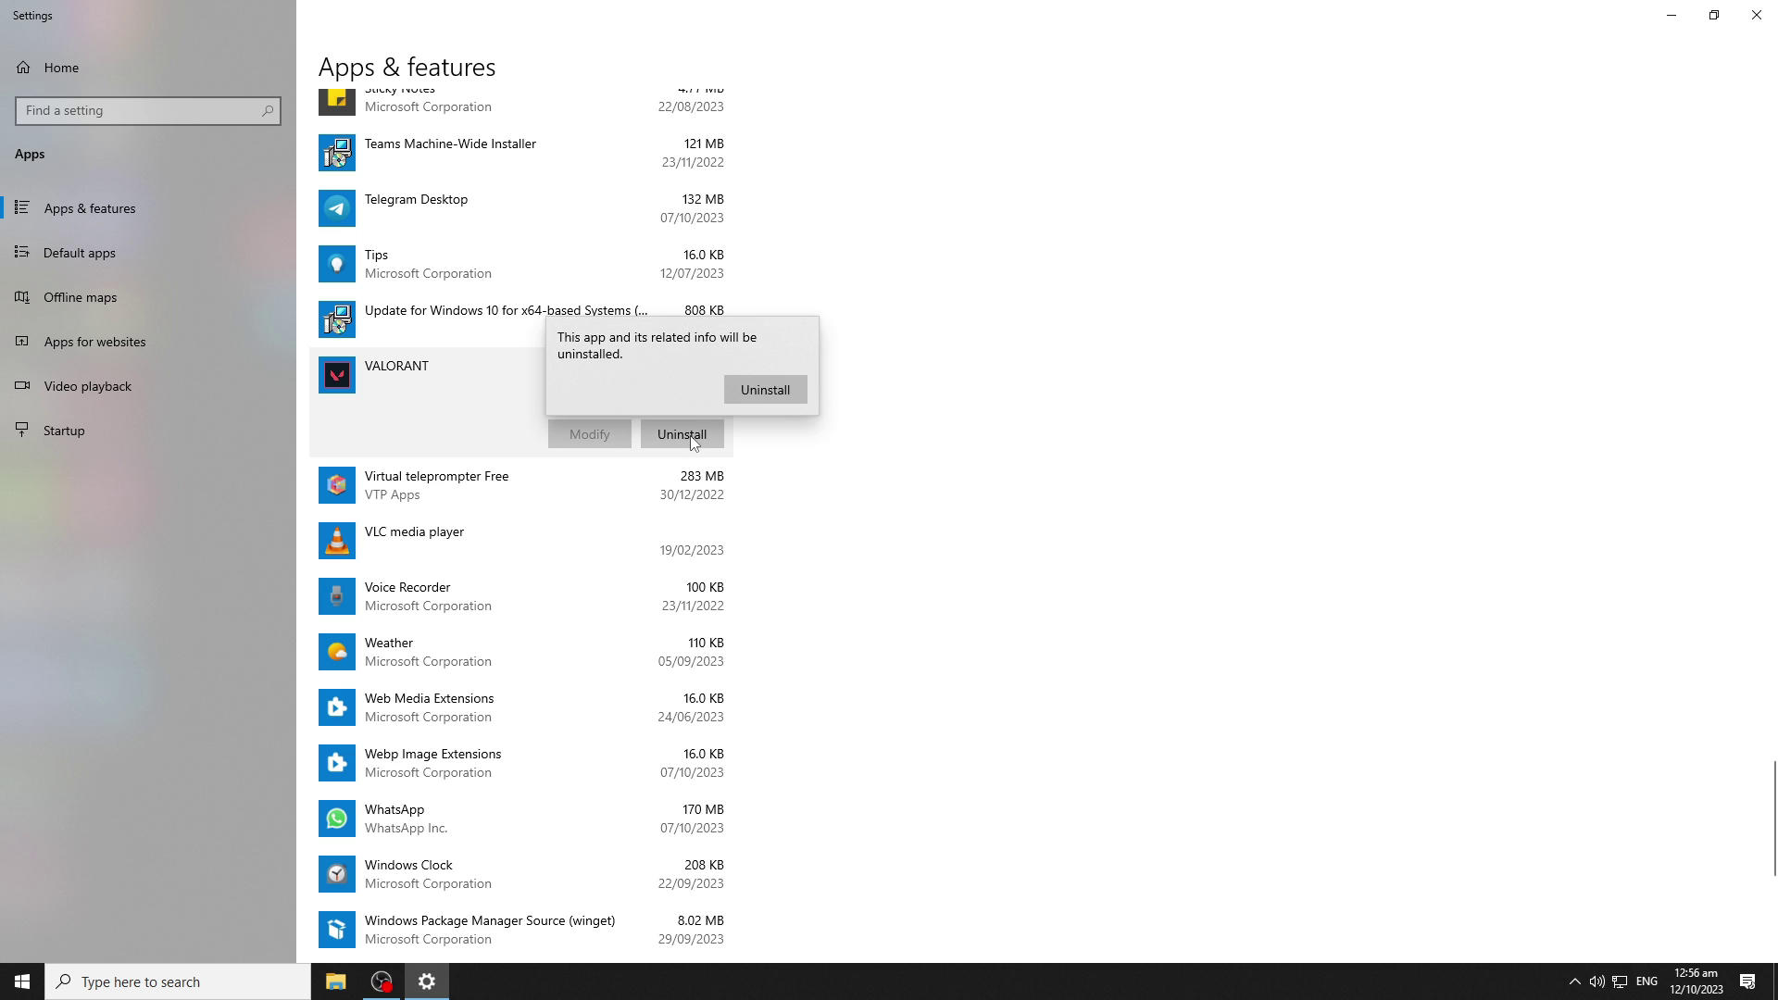
pyautogui.click(771, 390)
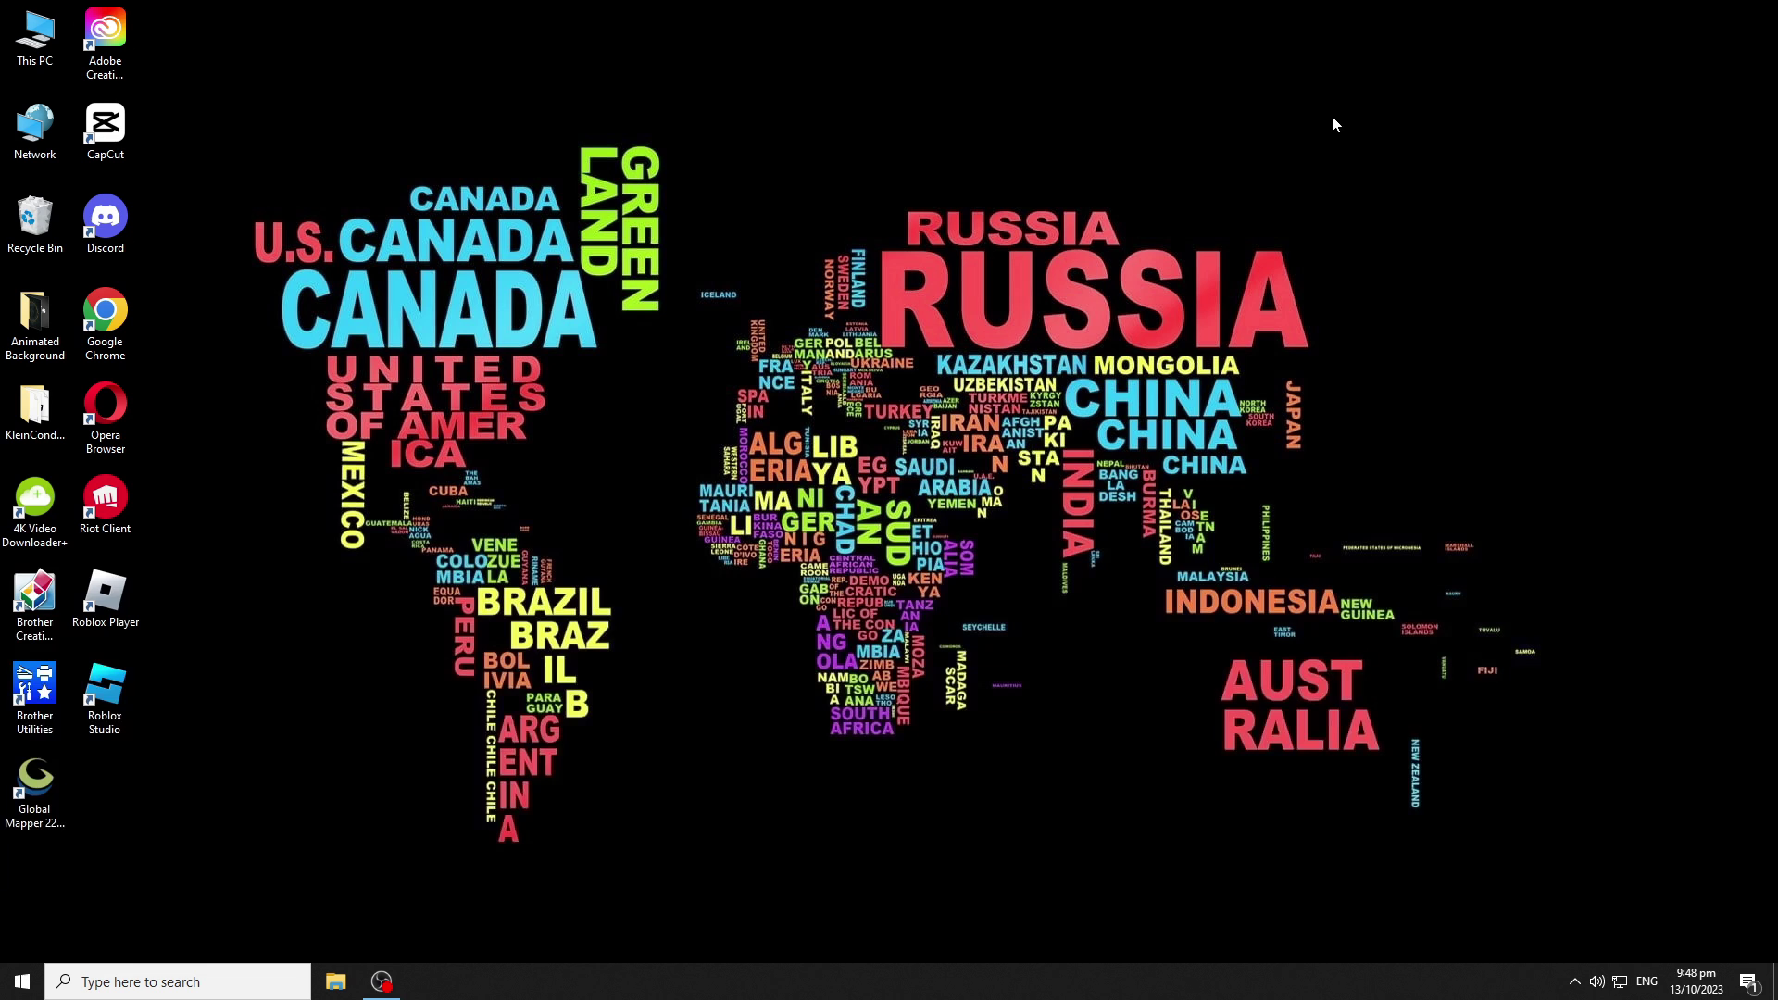
# - Open %localappdata% in File Explorer and check the Riot Games folder
pyautogui.click(155, 982)
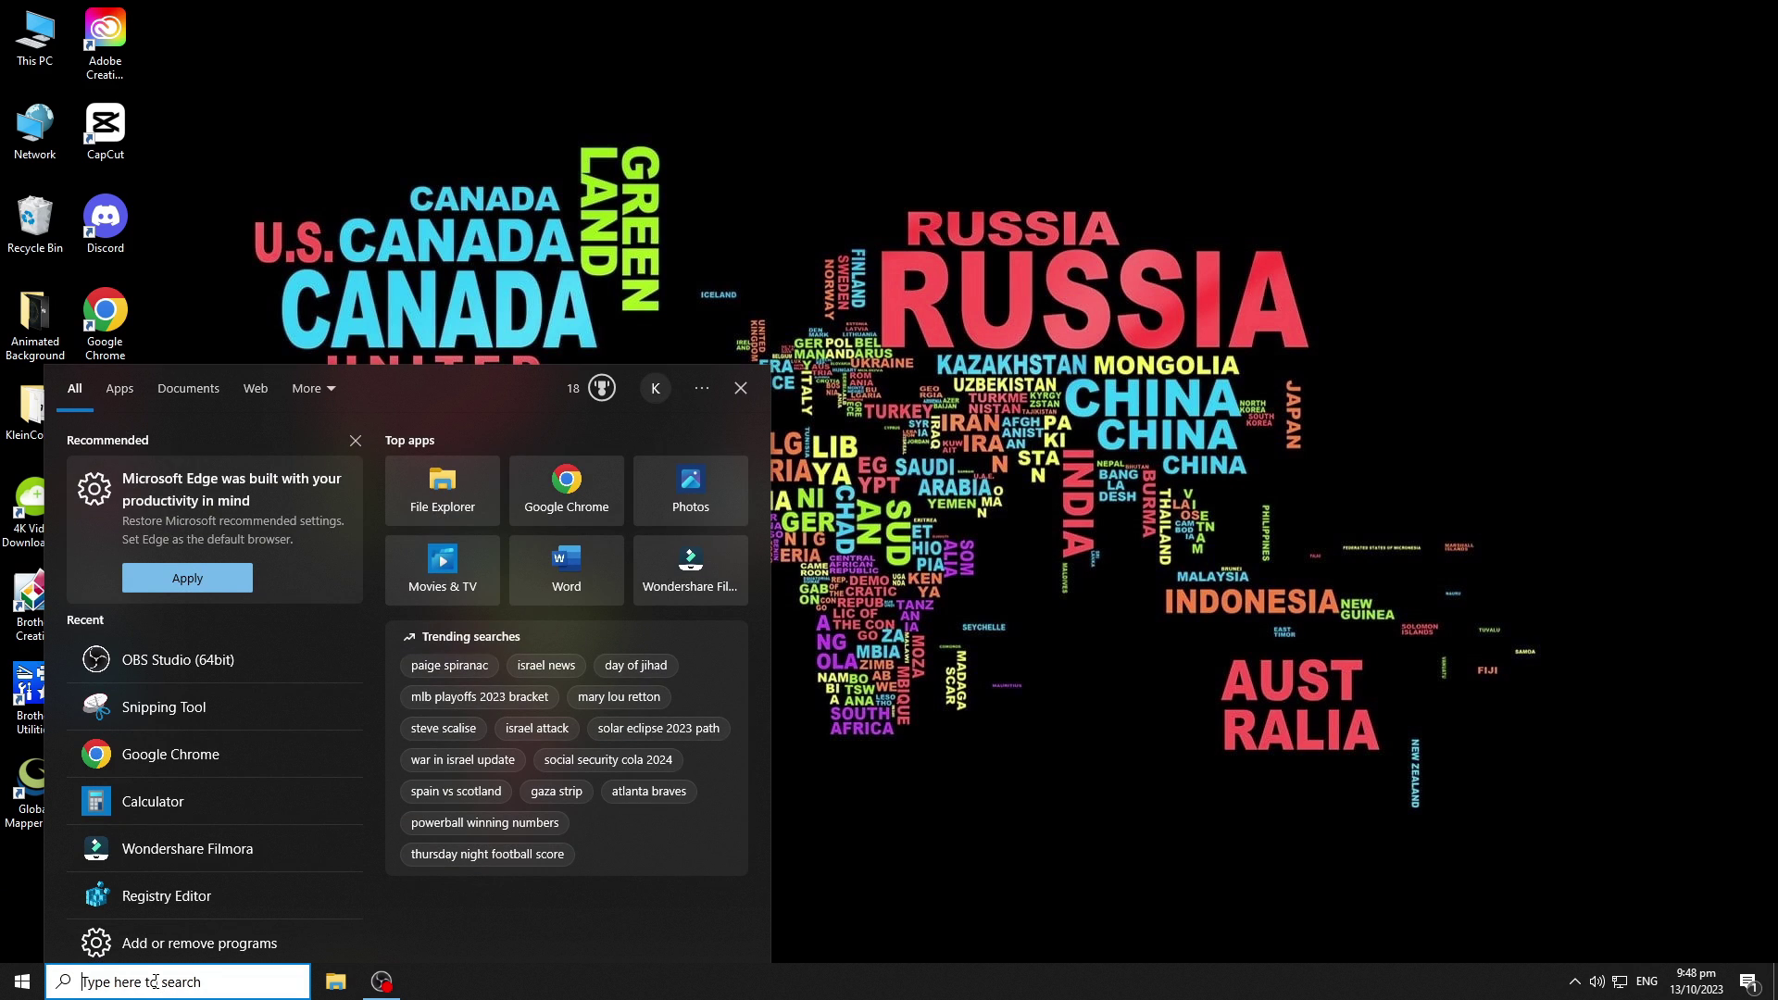
pyautogui.write('%local')
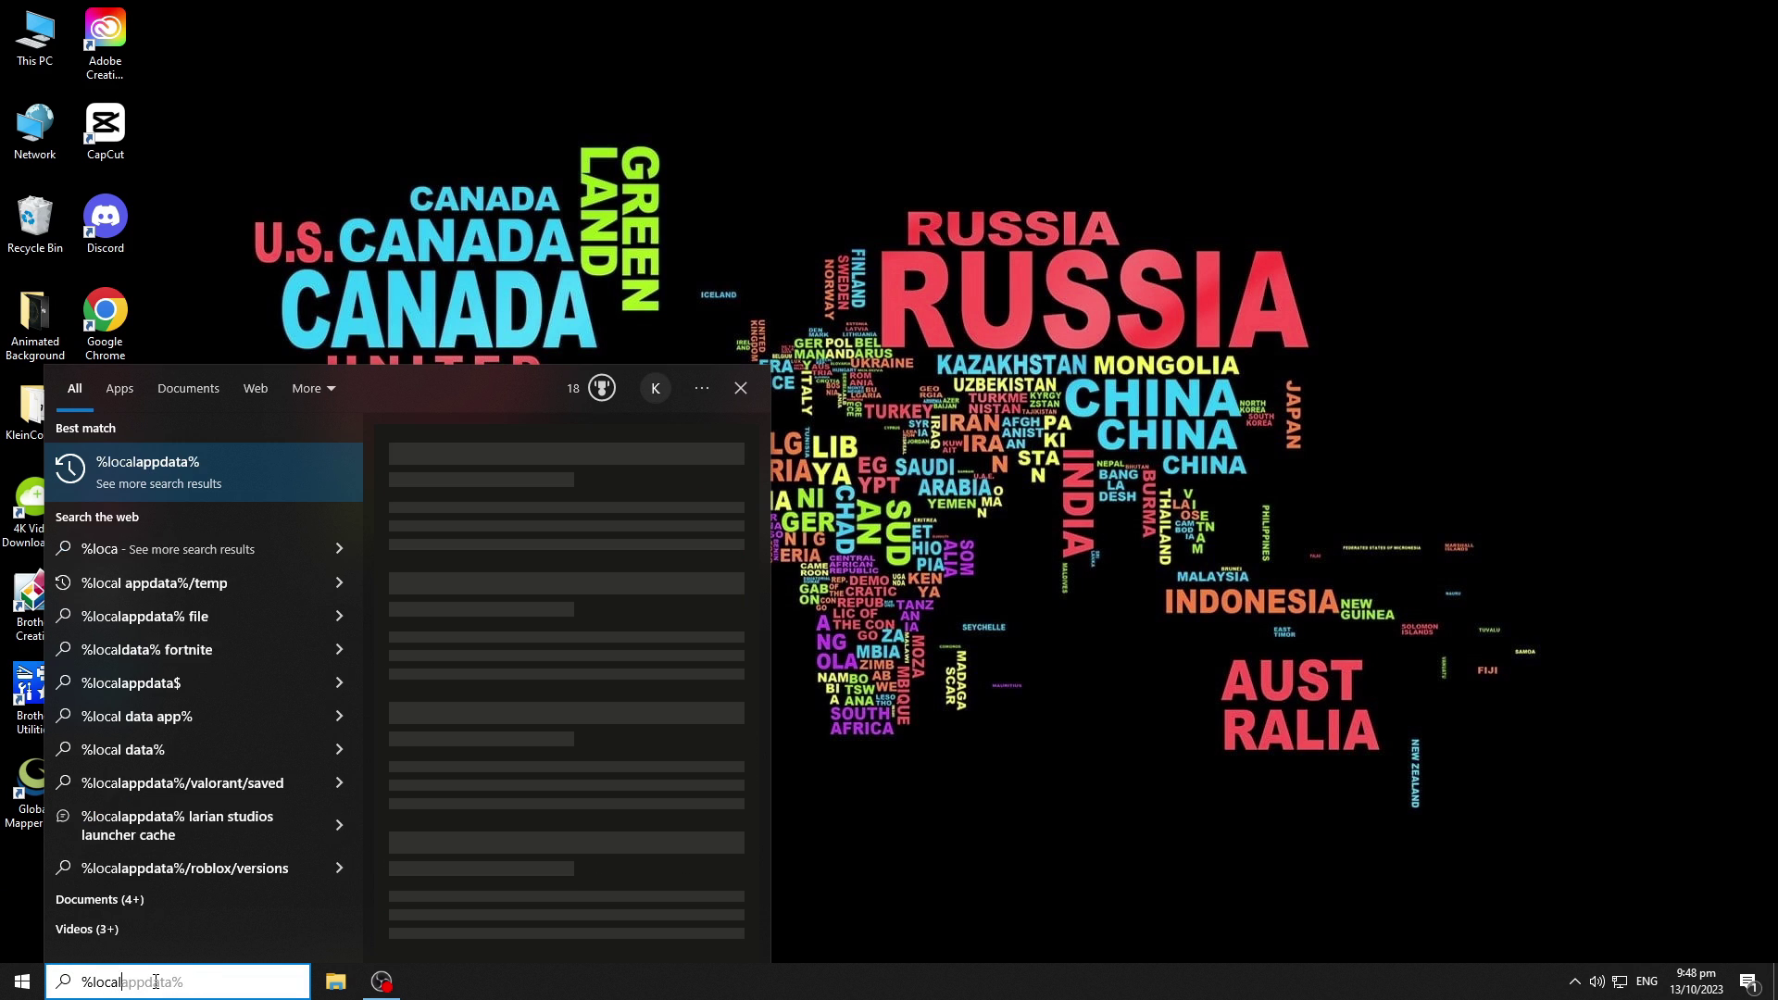
pyautogui.write('appdata')
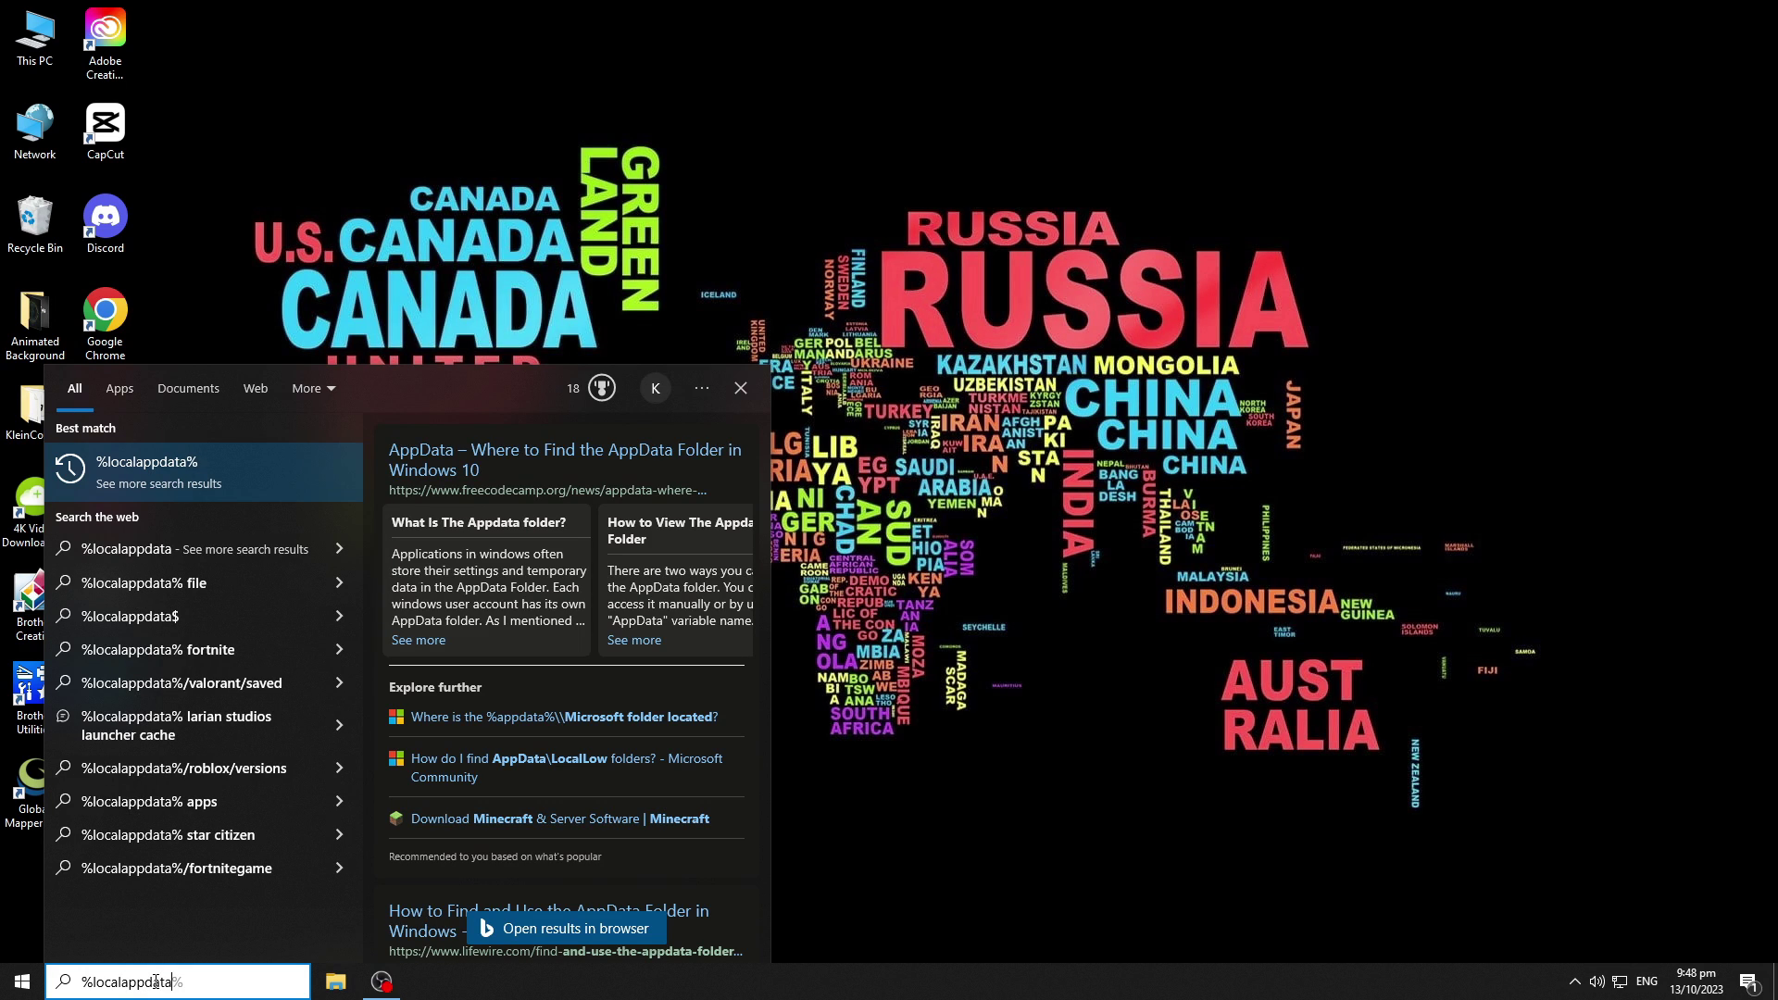
pyautogui.write('%')
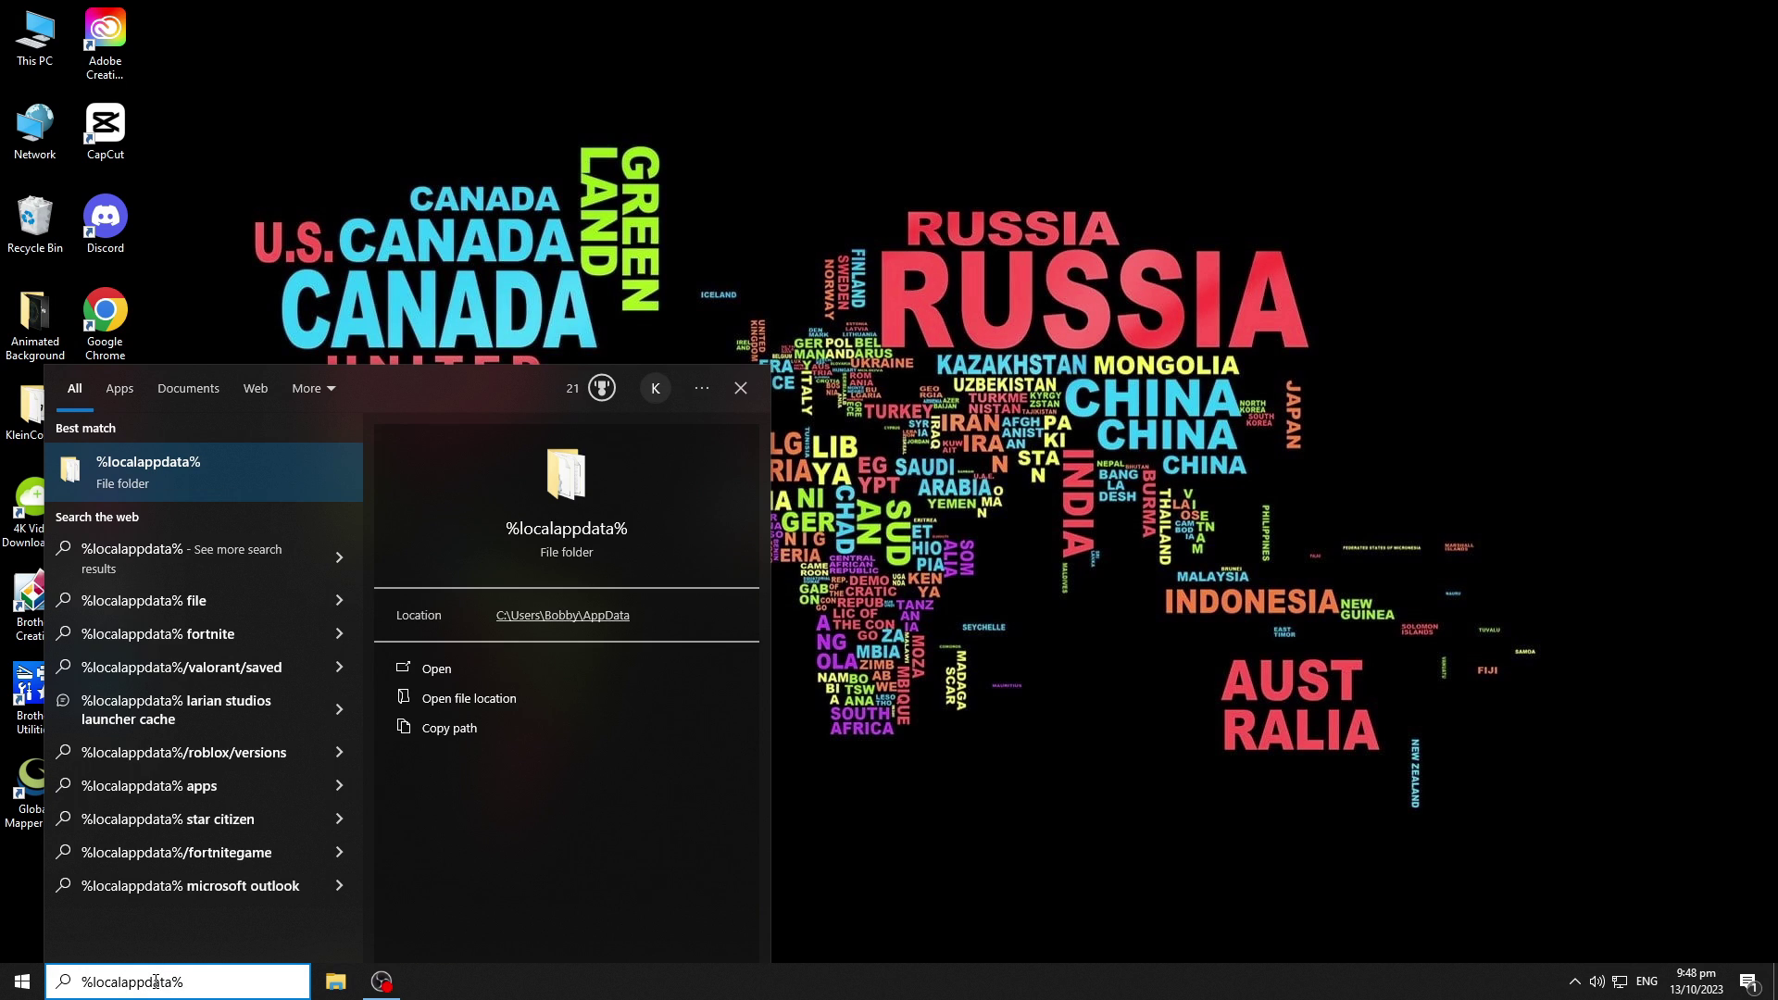
pyautogui.press('Return')
pyautogui.scroll(-4, 1771, 487)
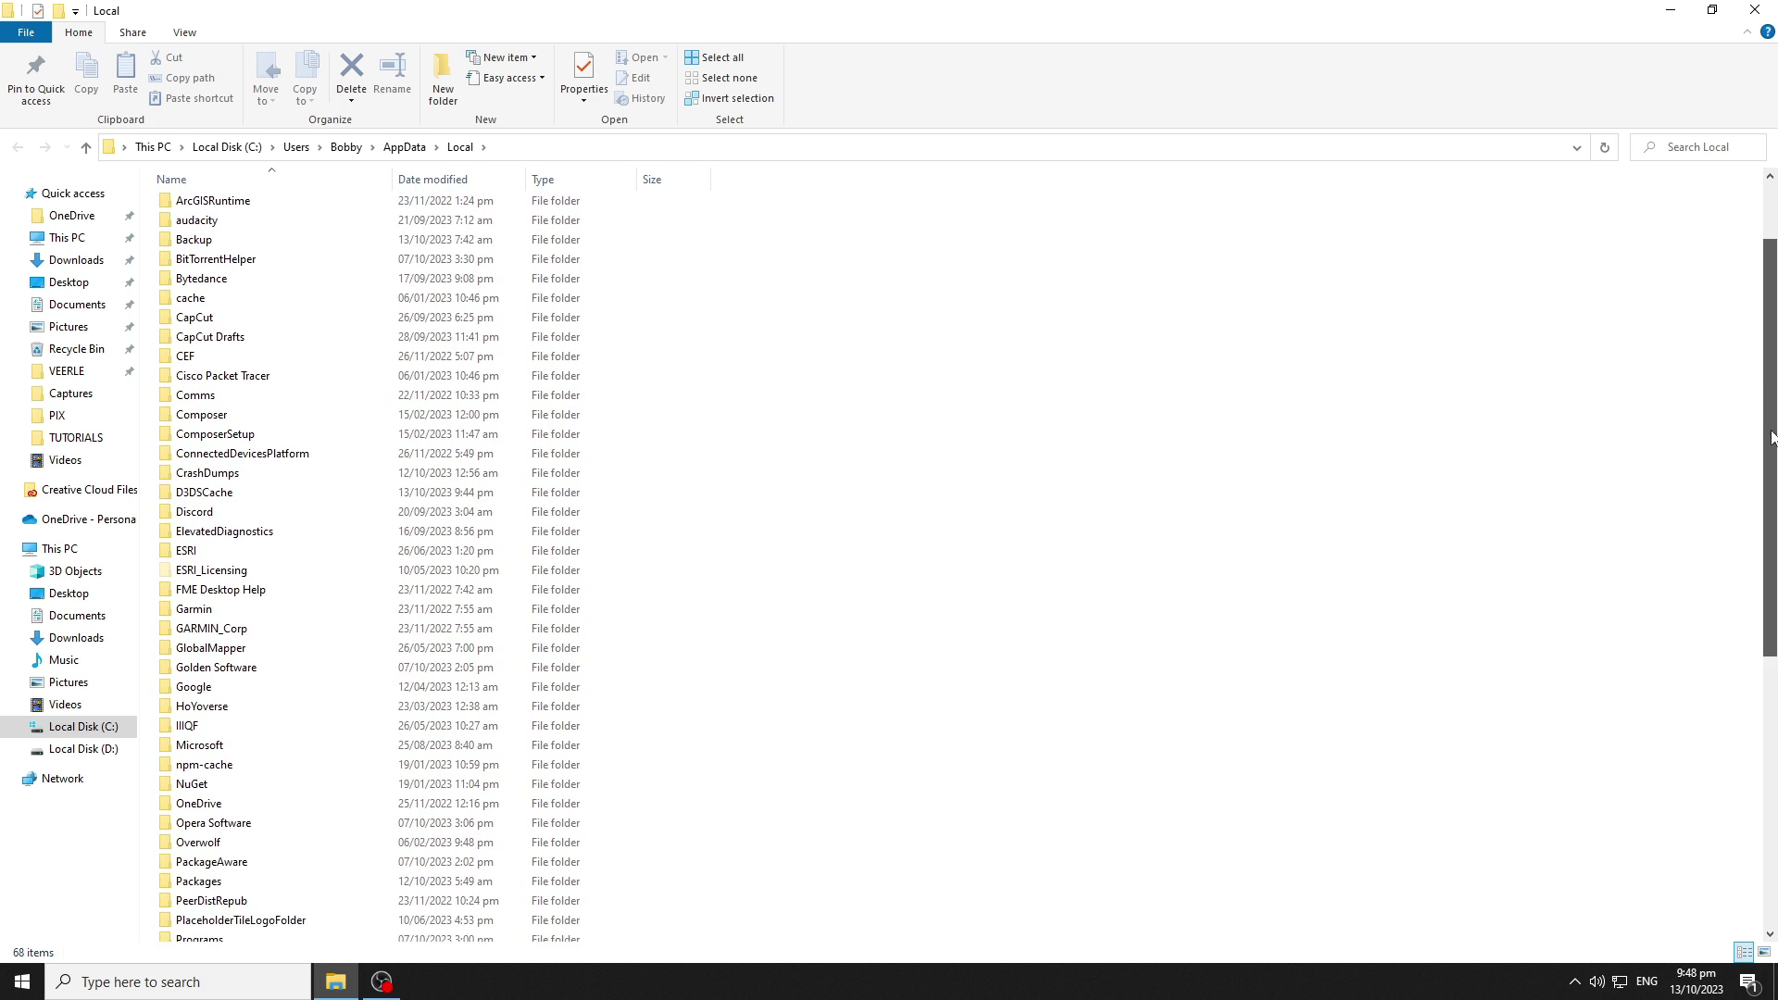
pyautogui.moveTo(1772, 486); pyautogui.dragTo(1775, 754)
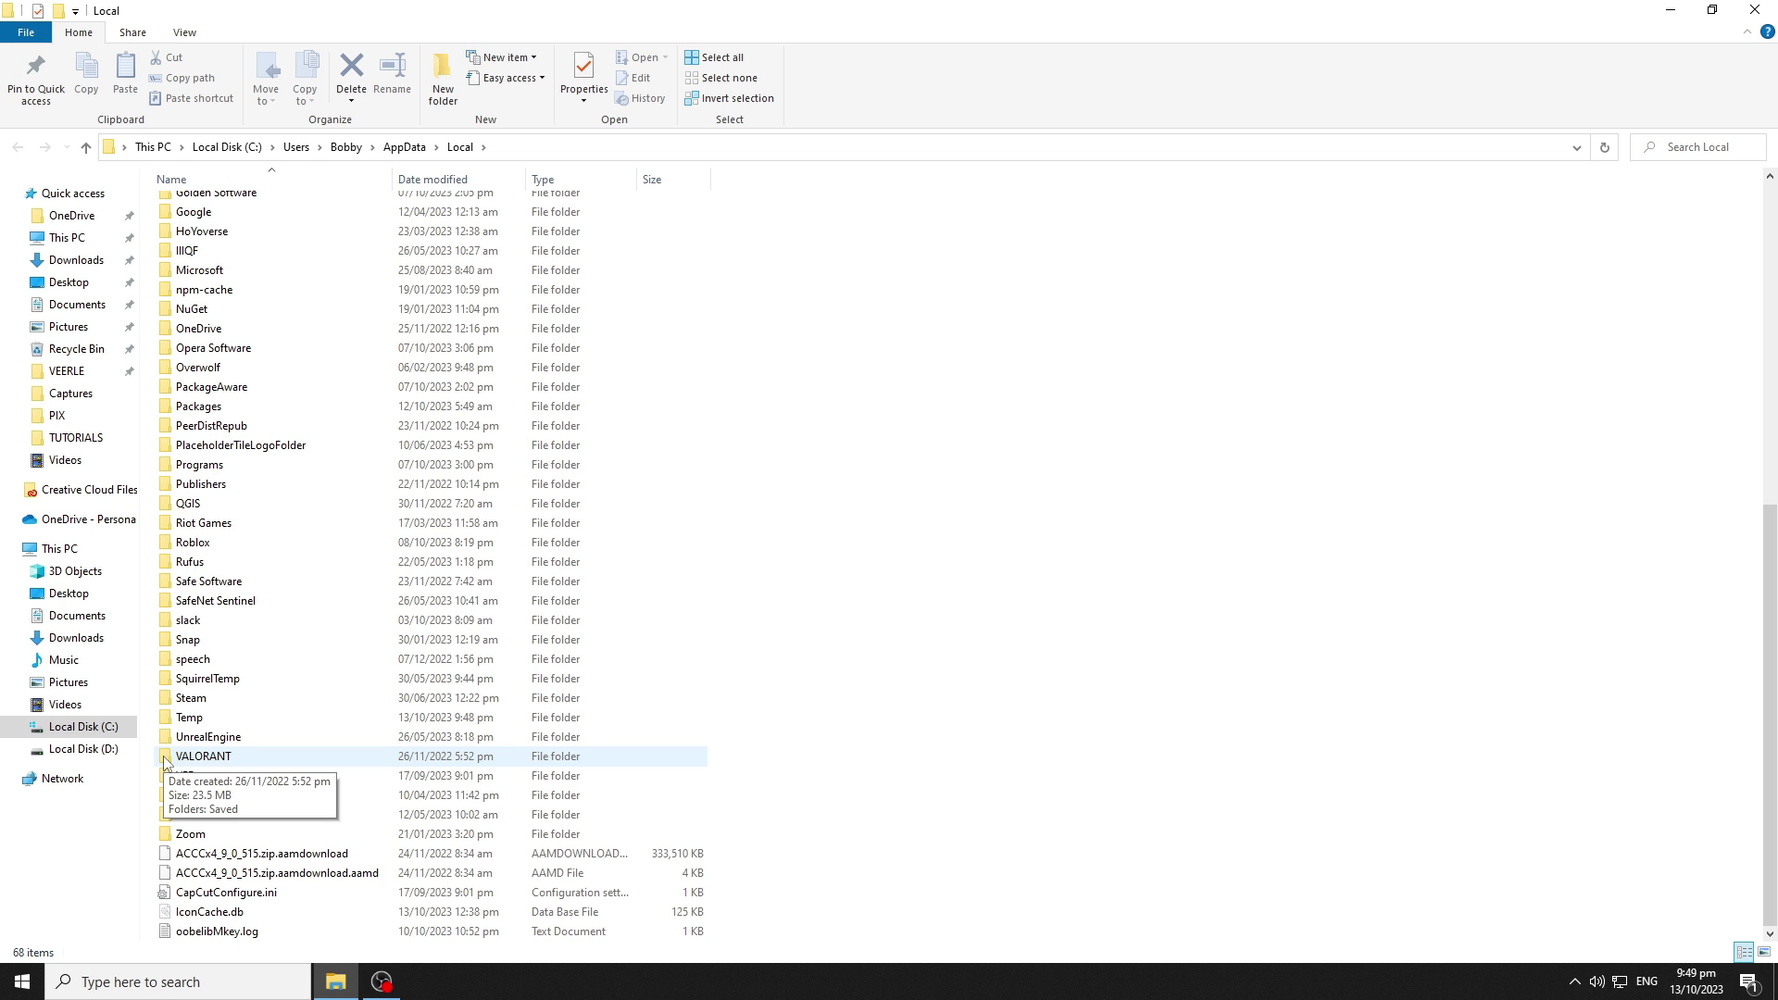
pyautogui.doubleClick(186, 523)
pyautogui.click(17, 147)
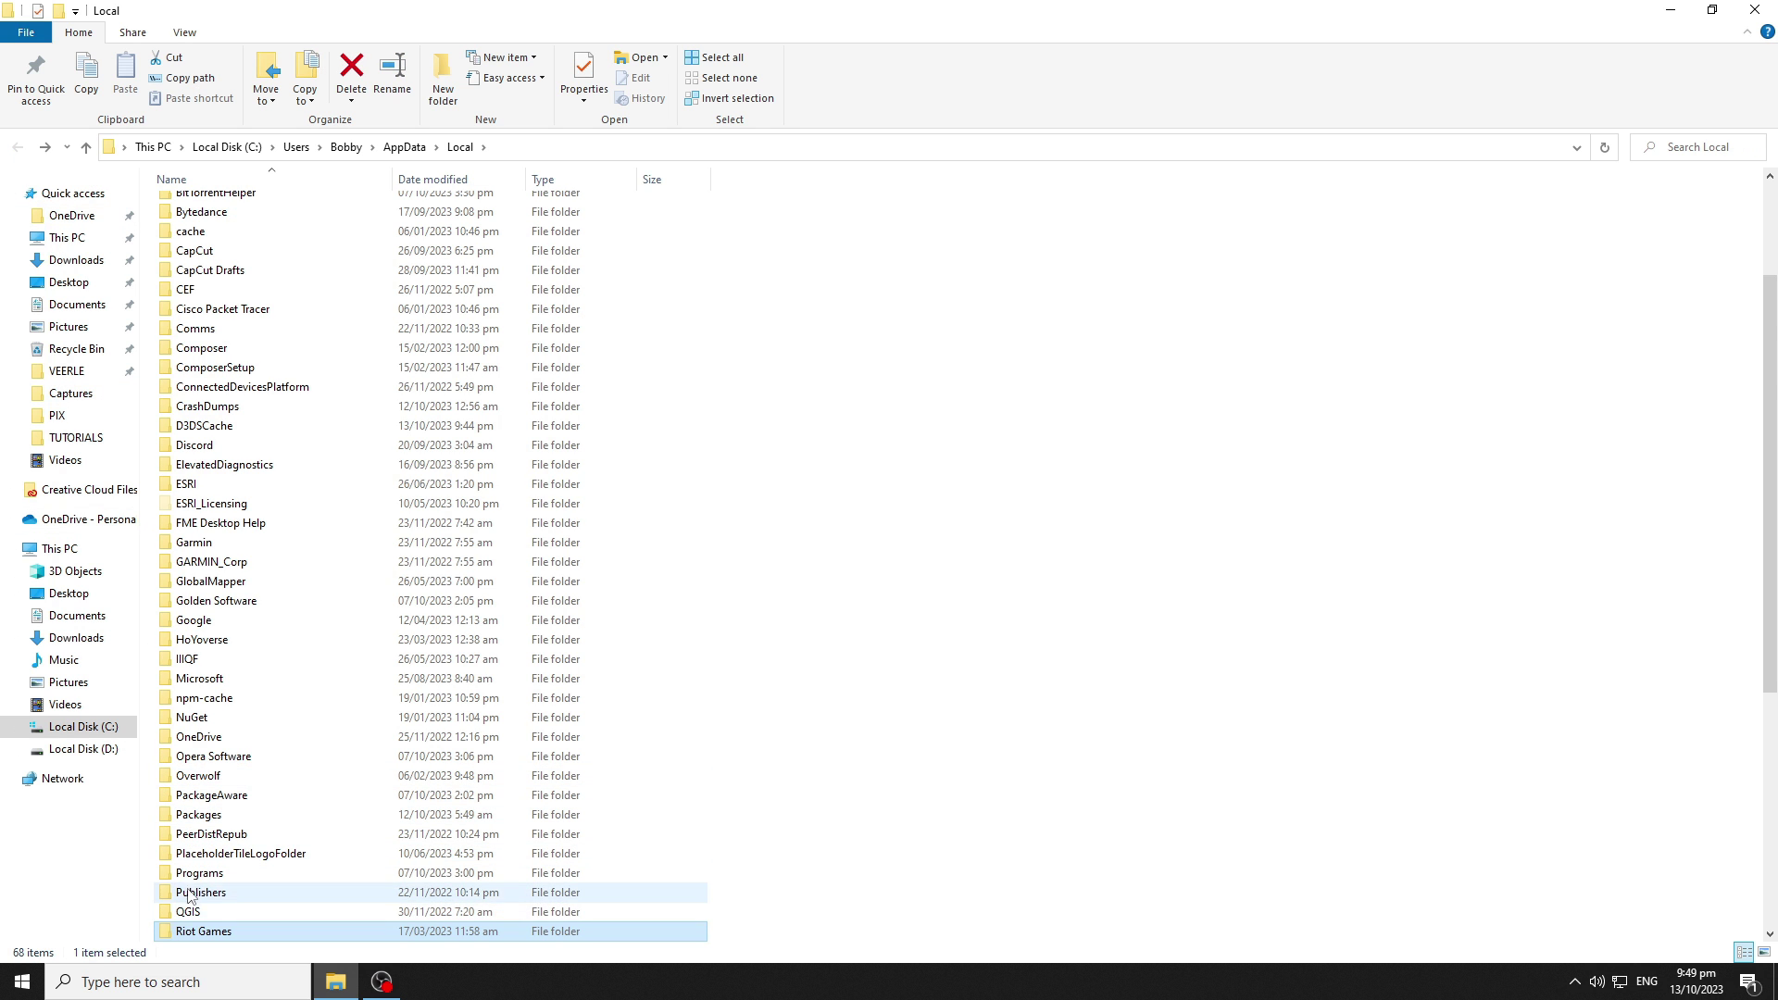
pyautogui.scroll(-5, 189, 895)
# - Delete the VALORANT and Riot Games folders, confirming each deletion
pyautogui.click(165, 875)
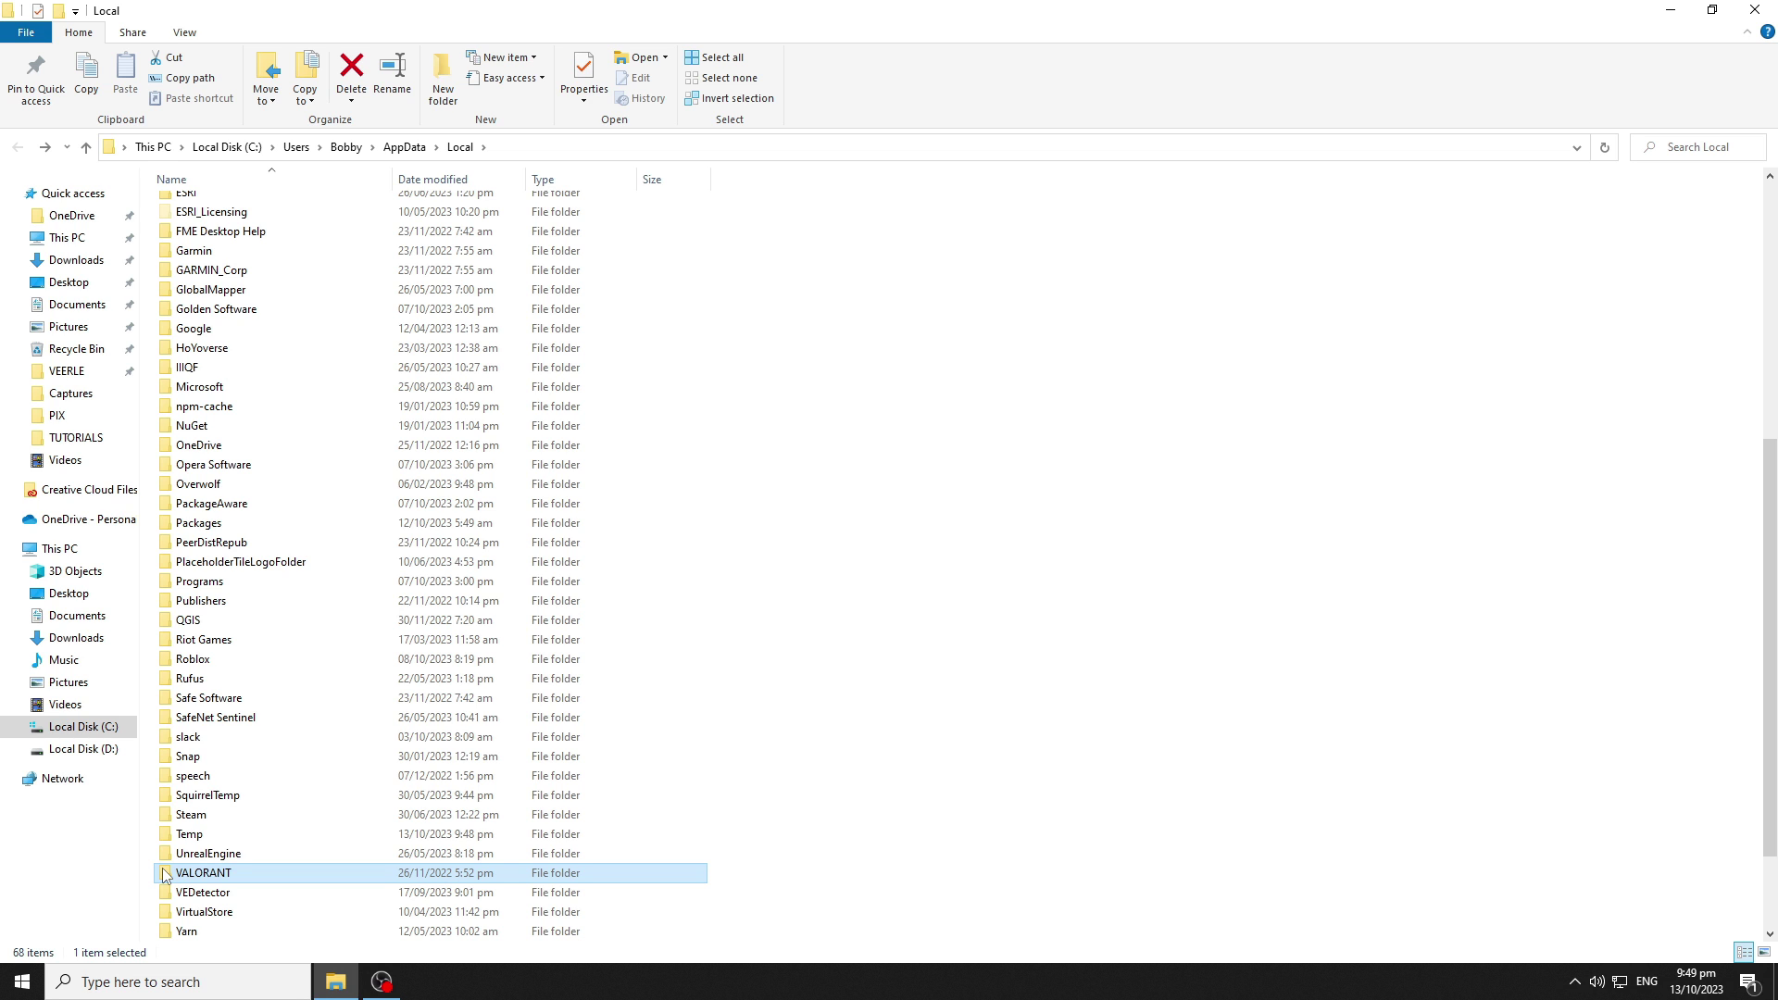
pyautogui.press('Delete')
pyautogui.click(967, 566)
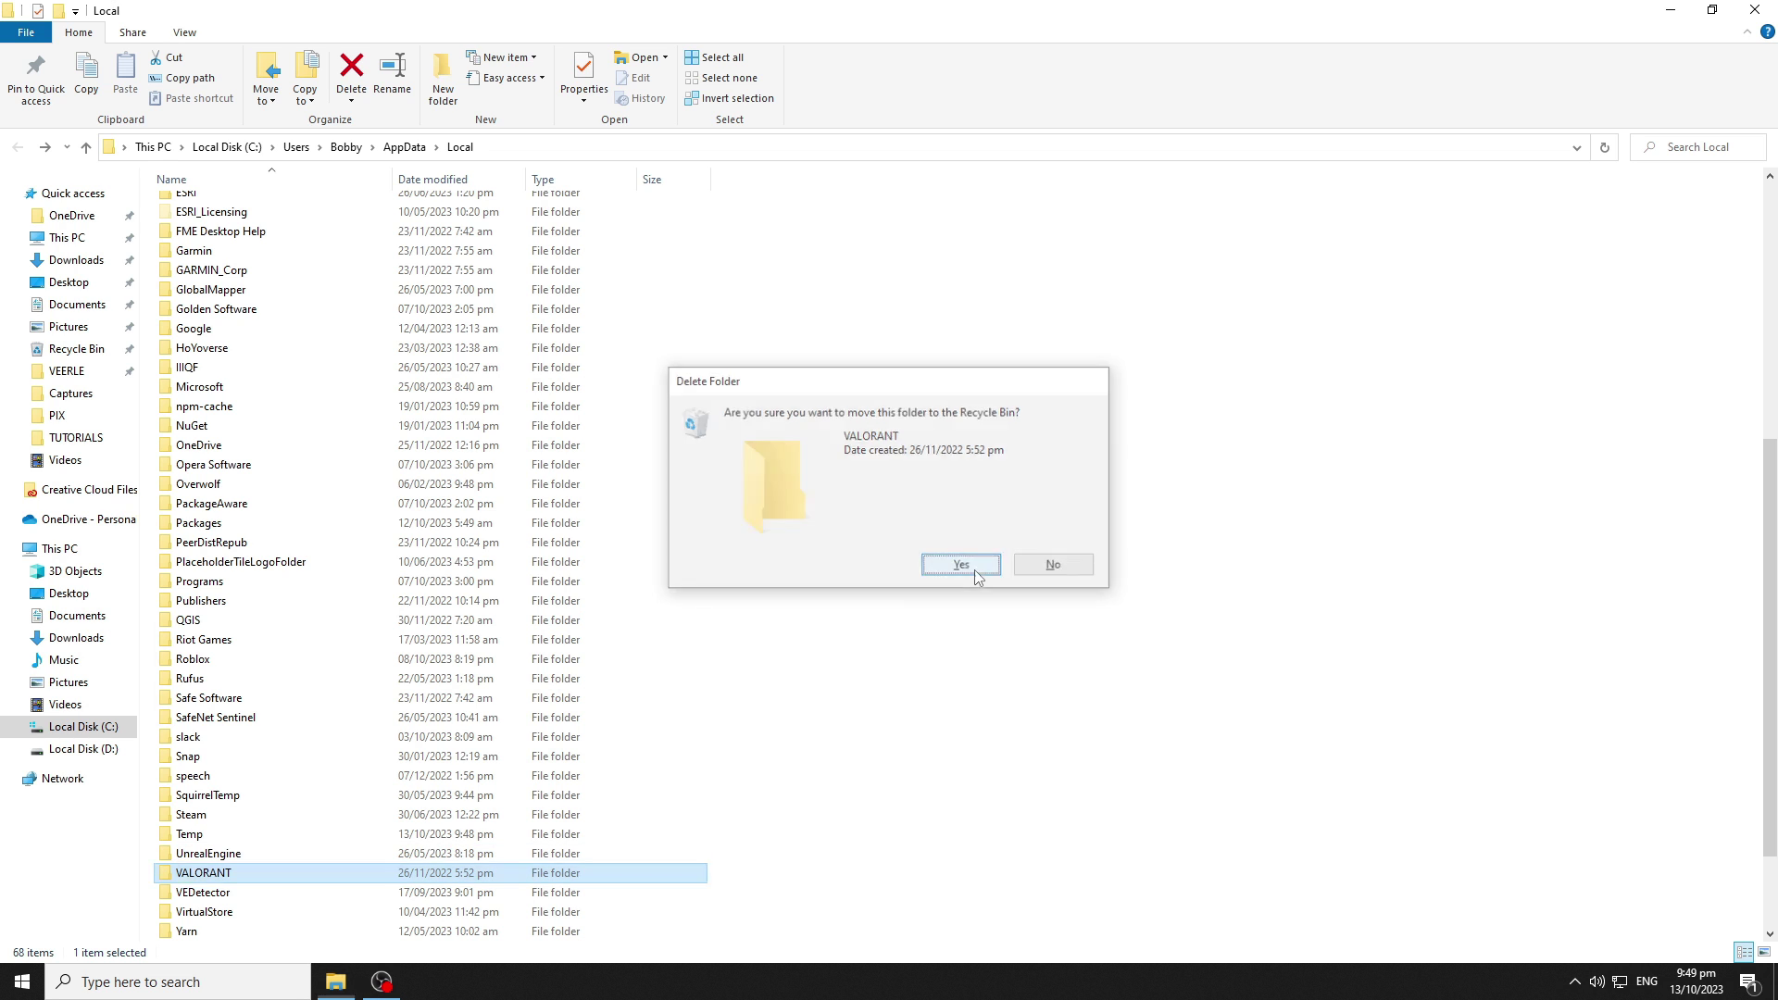
pyautogui.click(170, 825)
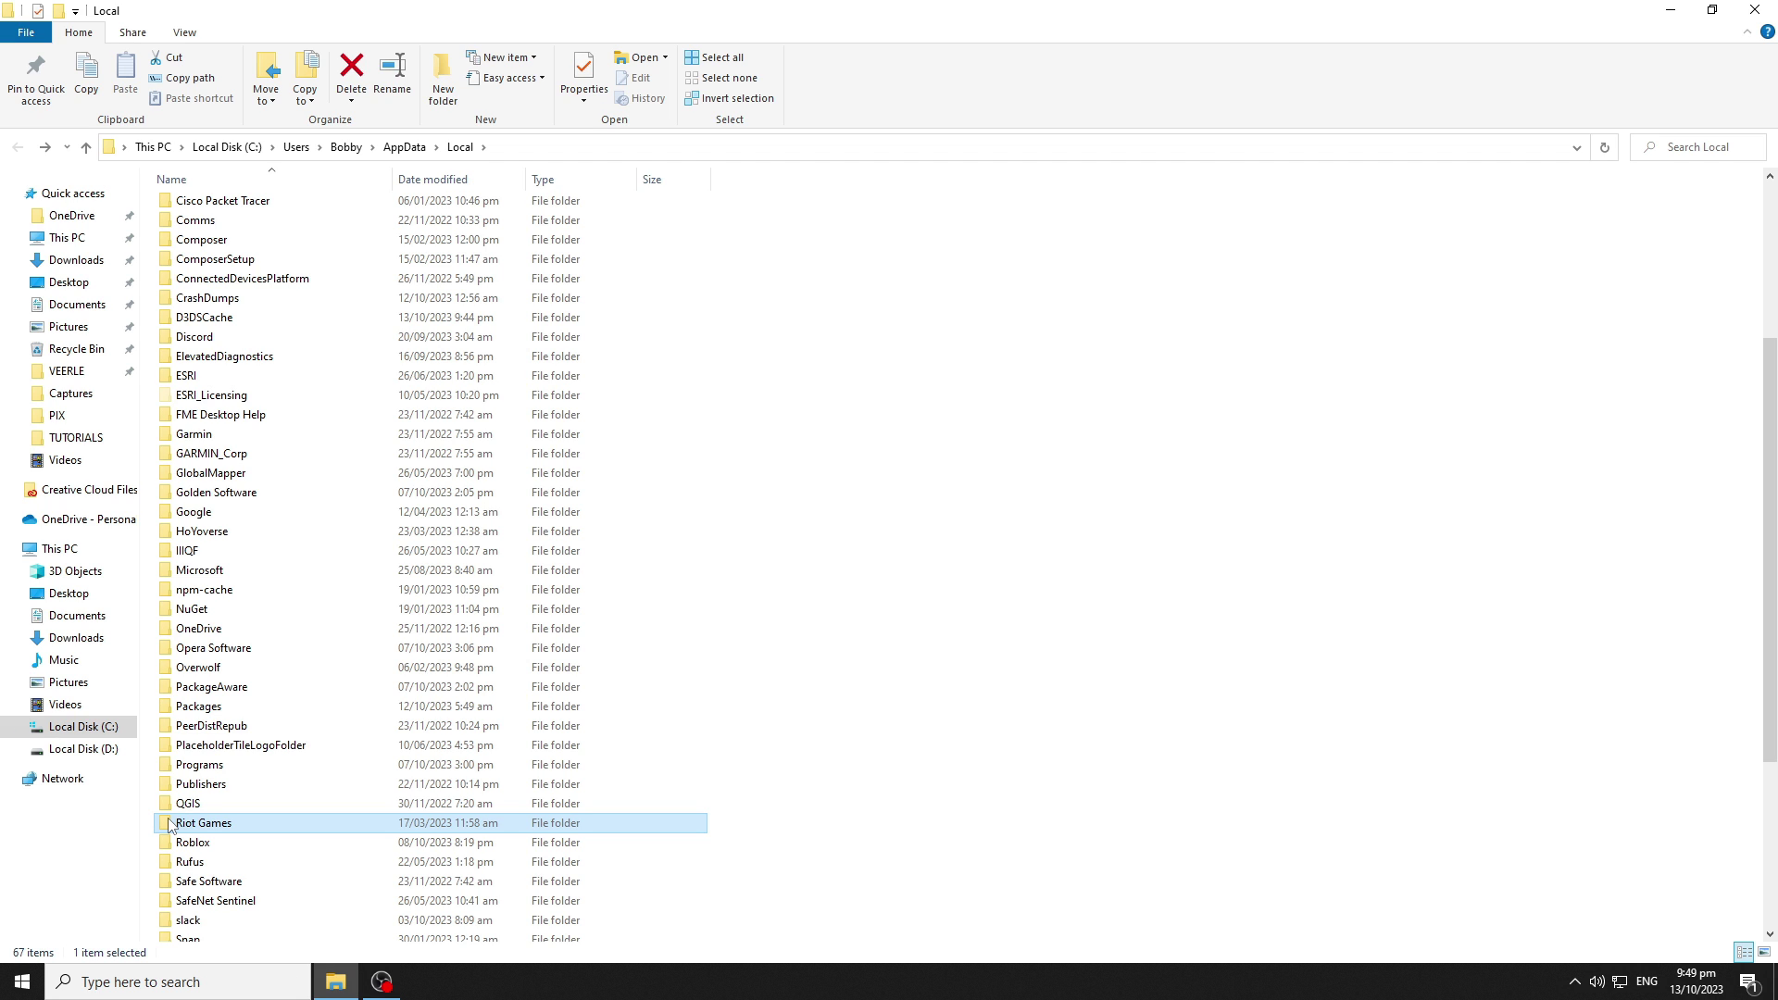
pyautogui.press('Delete')
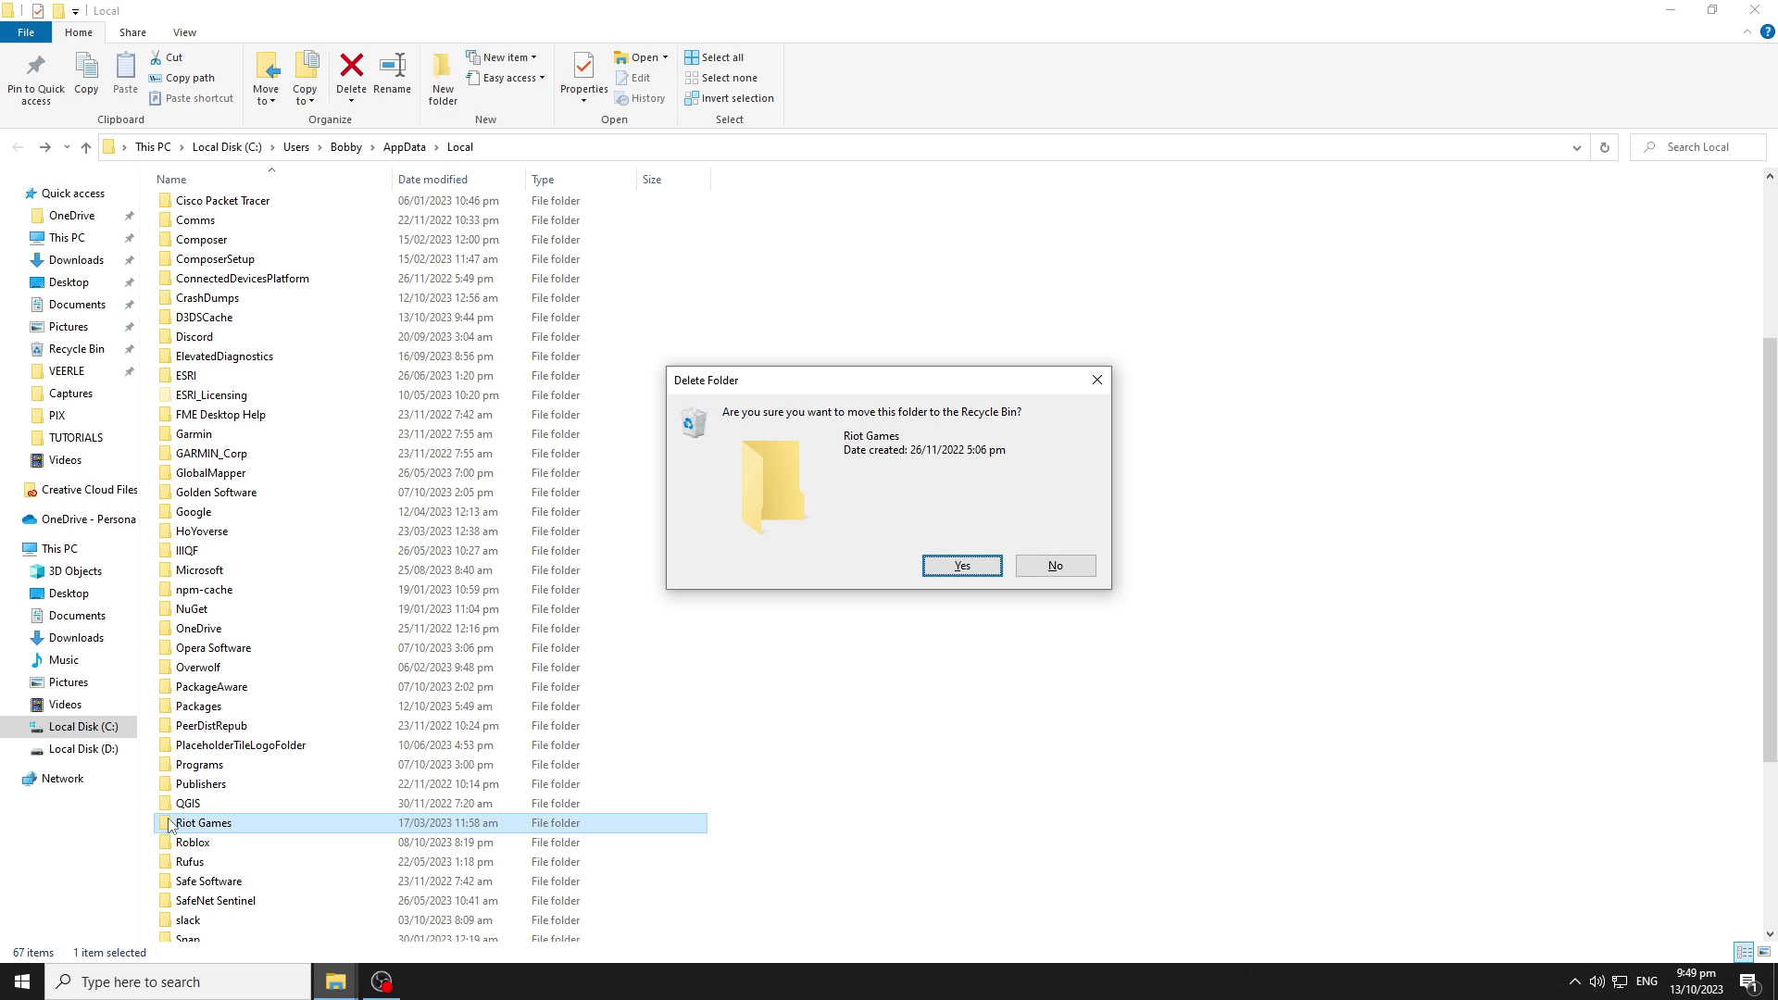
pyautogui.click(931, 569)
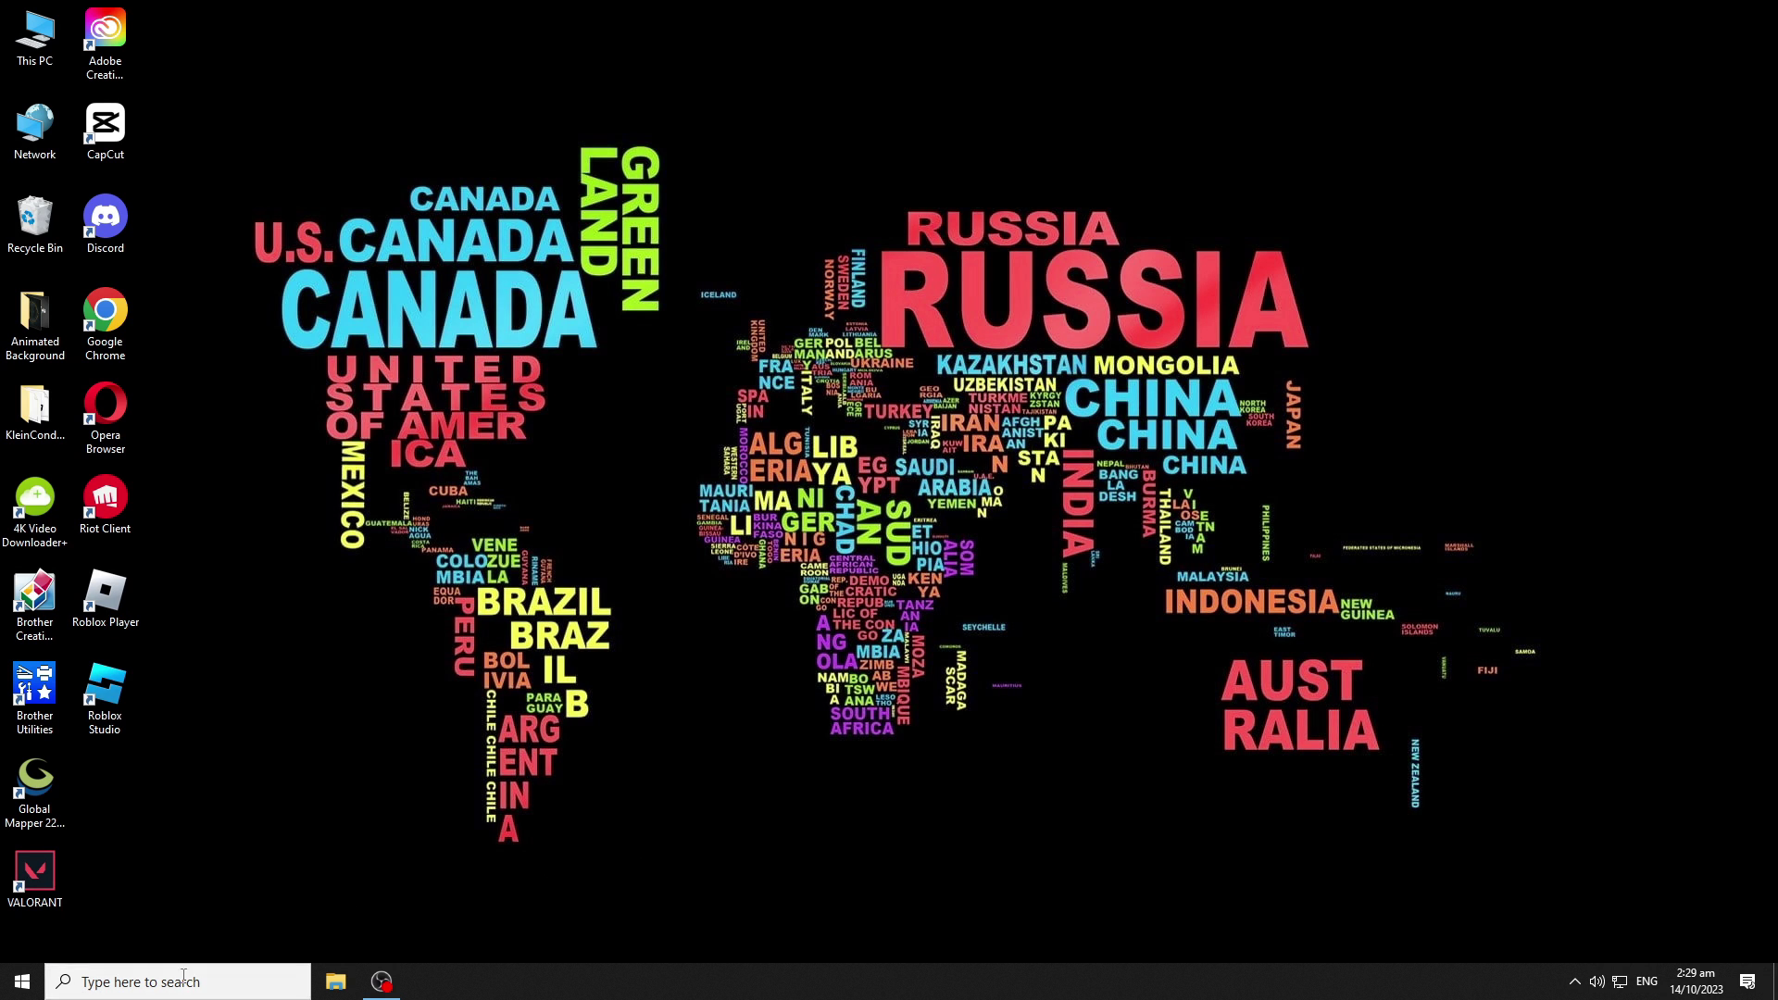
# - Open Registry Editor via regedit and find 'riot client' with Match whole string only
pyautogui.click(187, 980)
pyautogui.write('re')
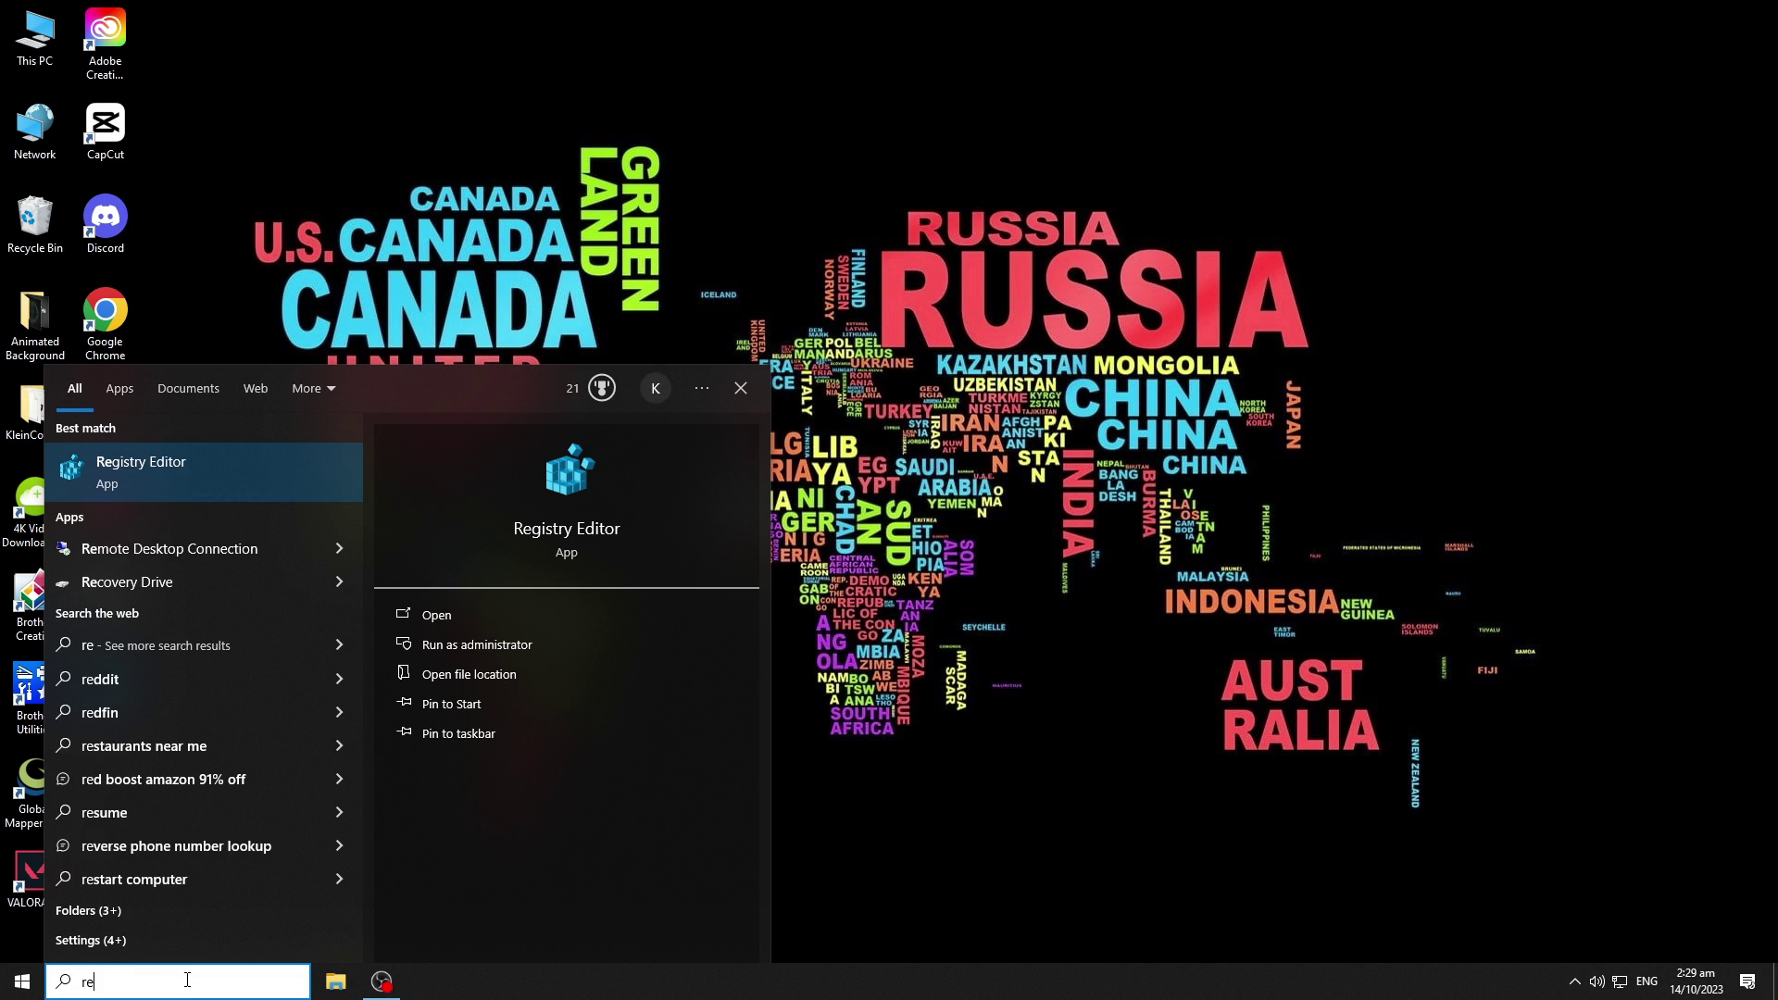
pyautogui.write('gedit')
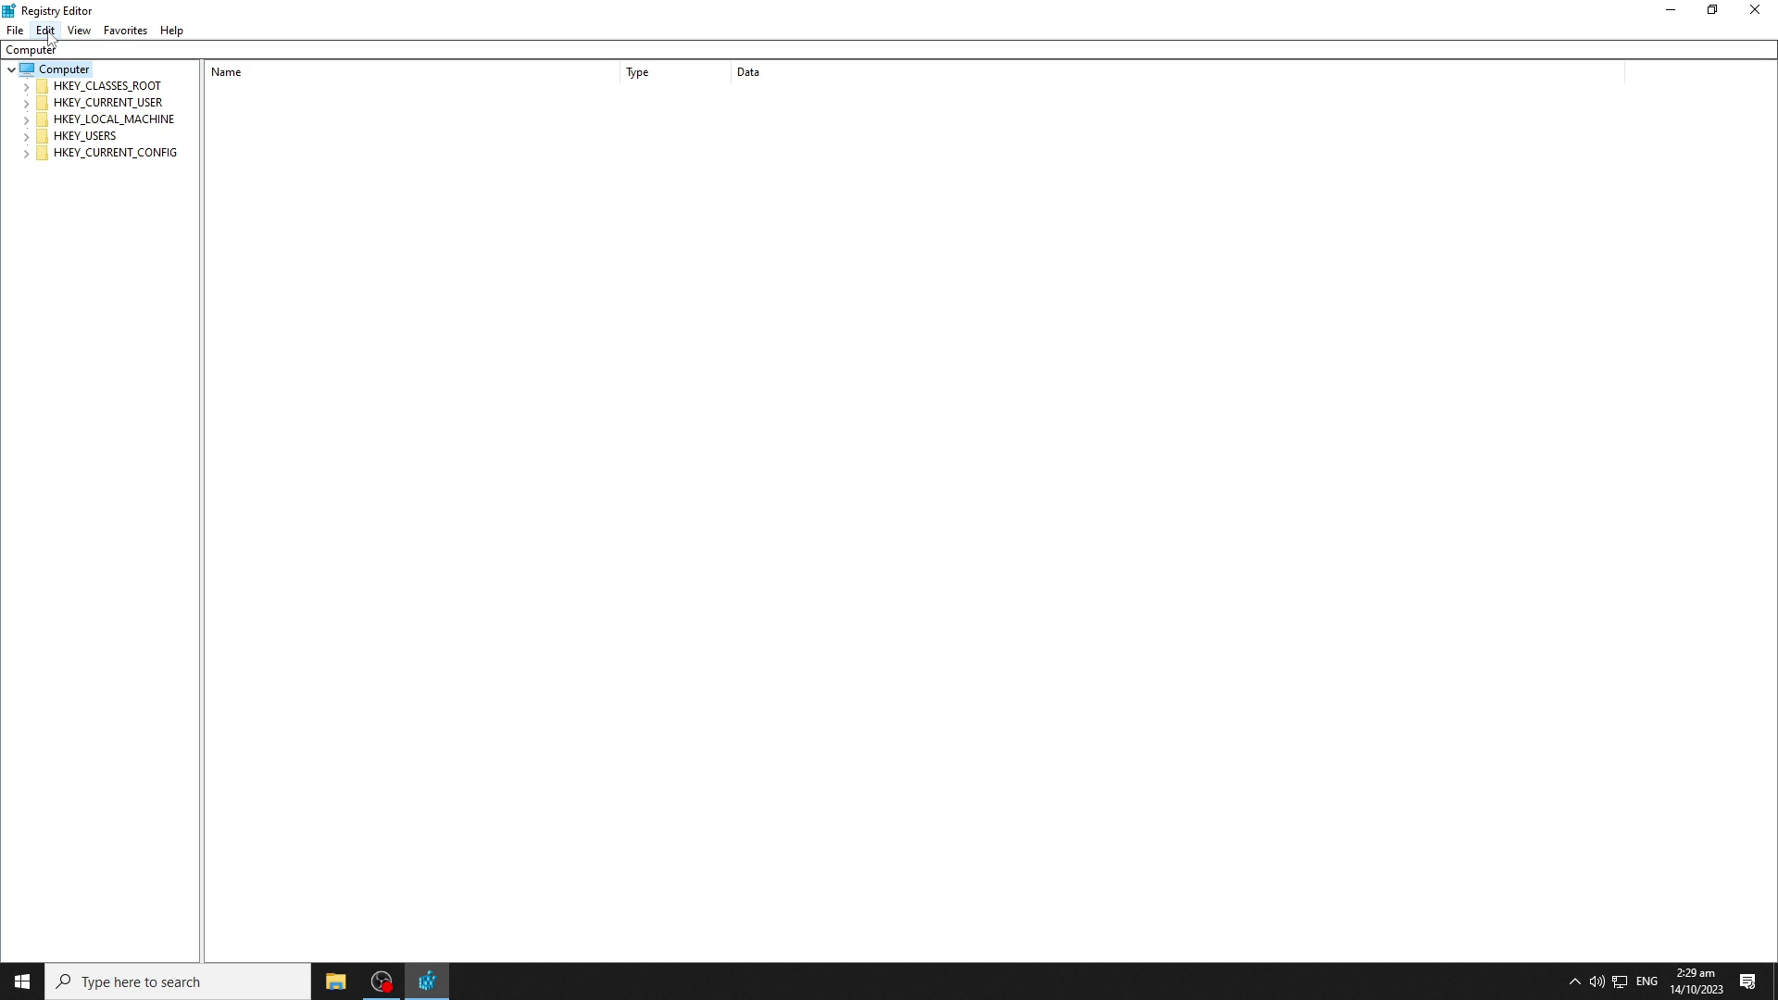
pyautogui.click(47, 32)
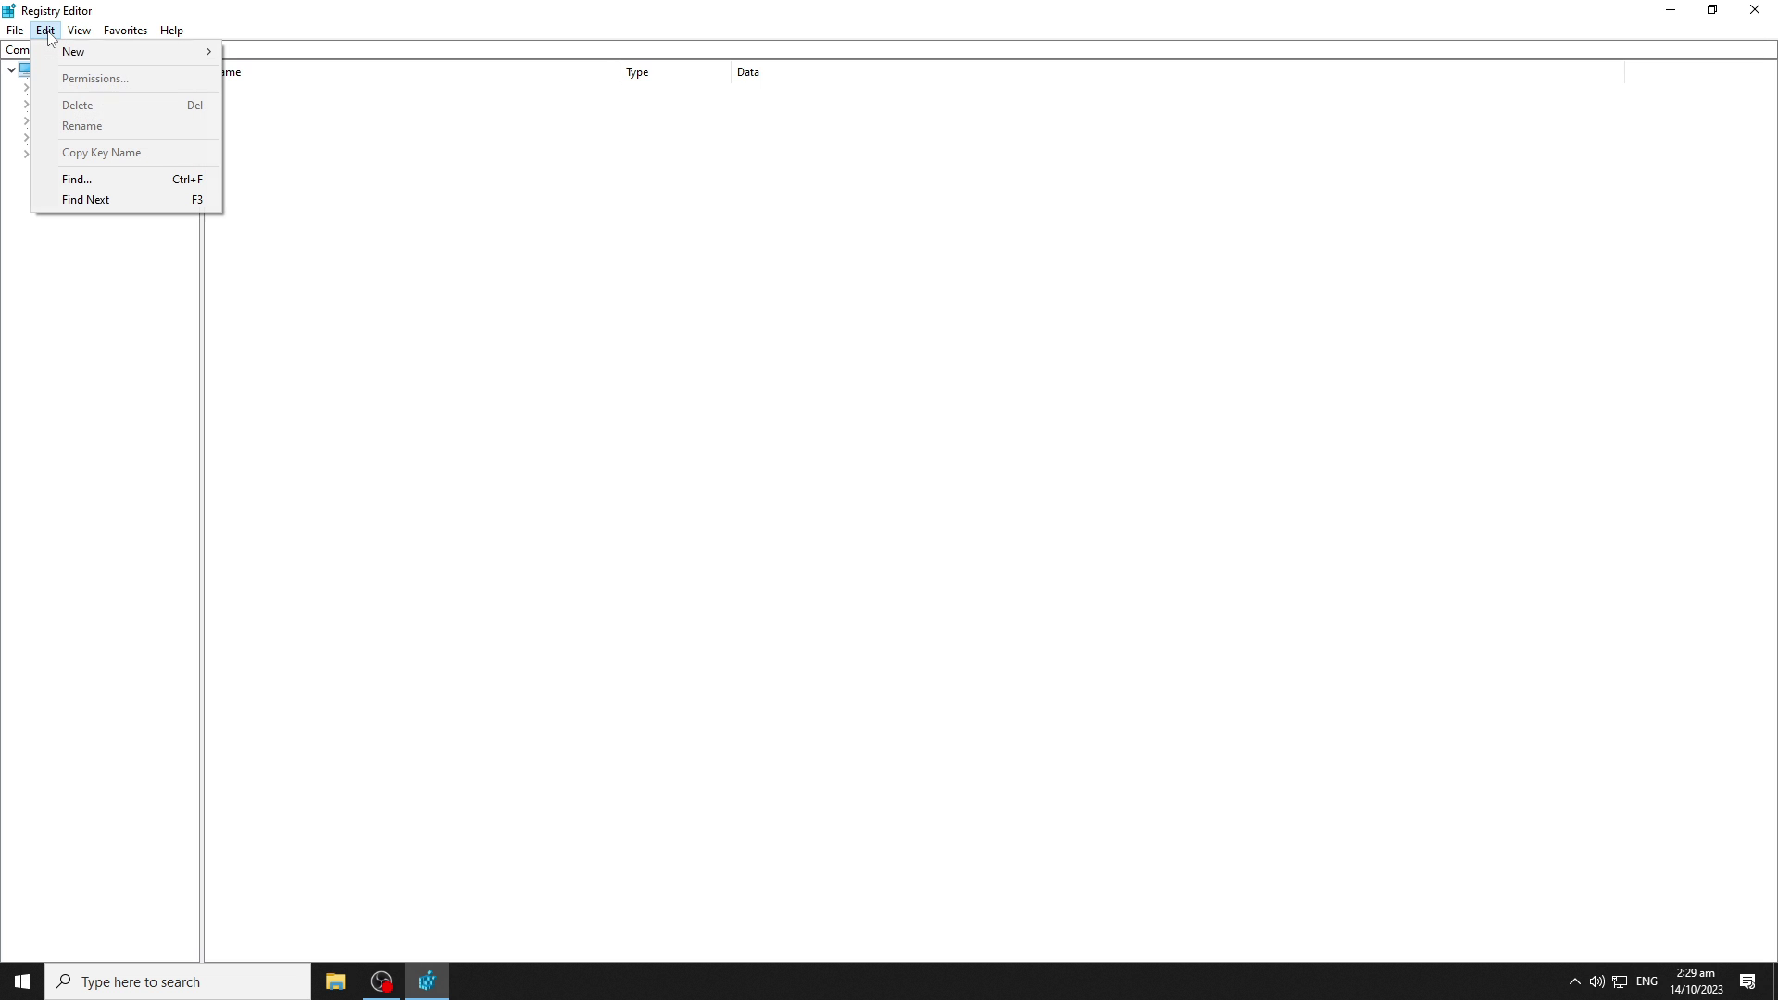
pyautogui.click(85, 180)
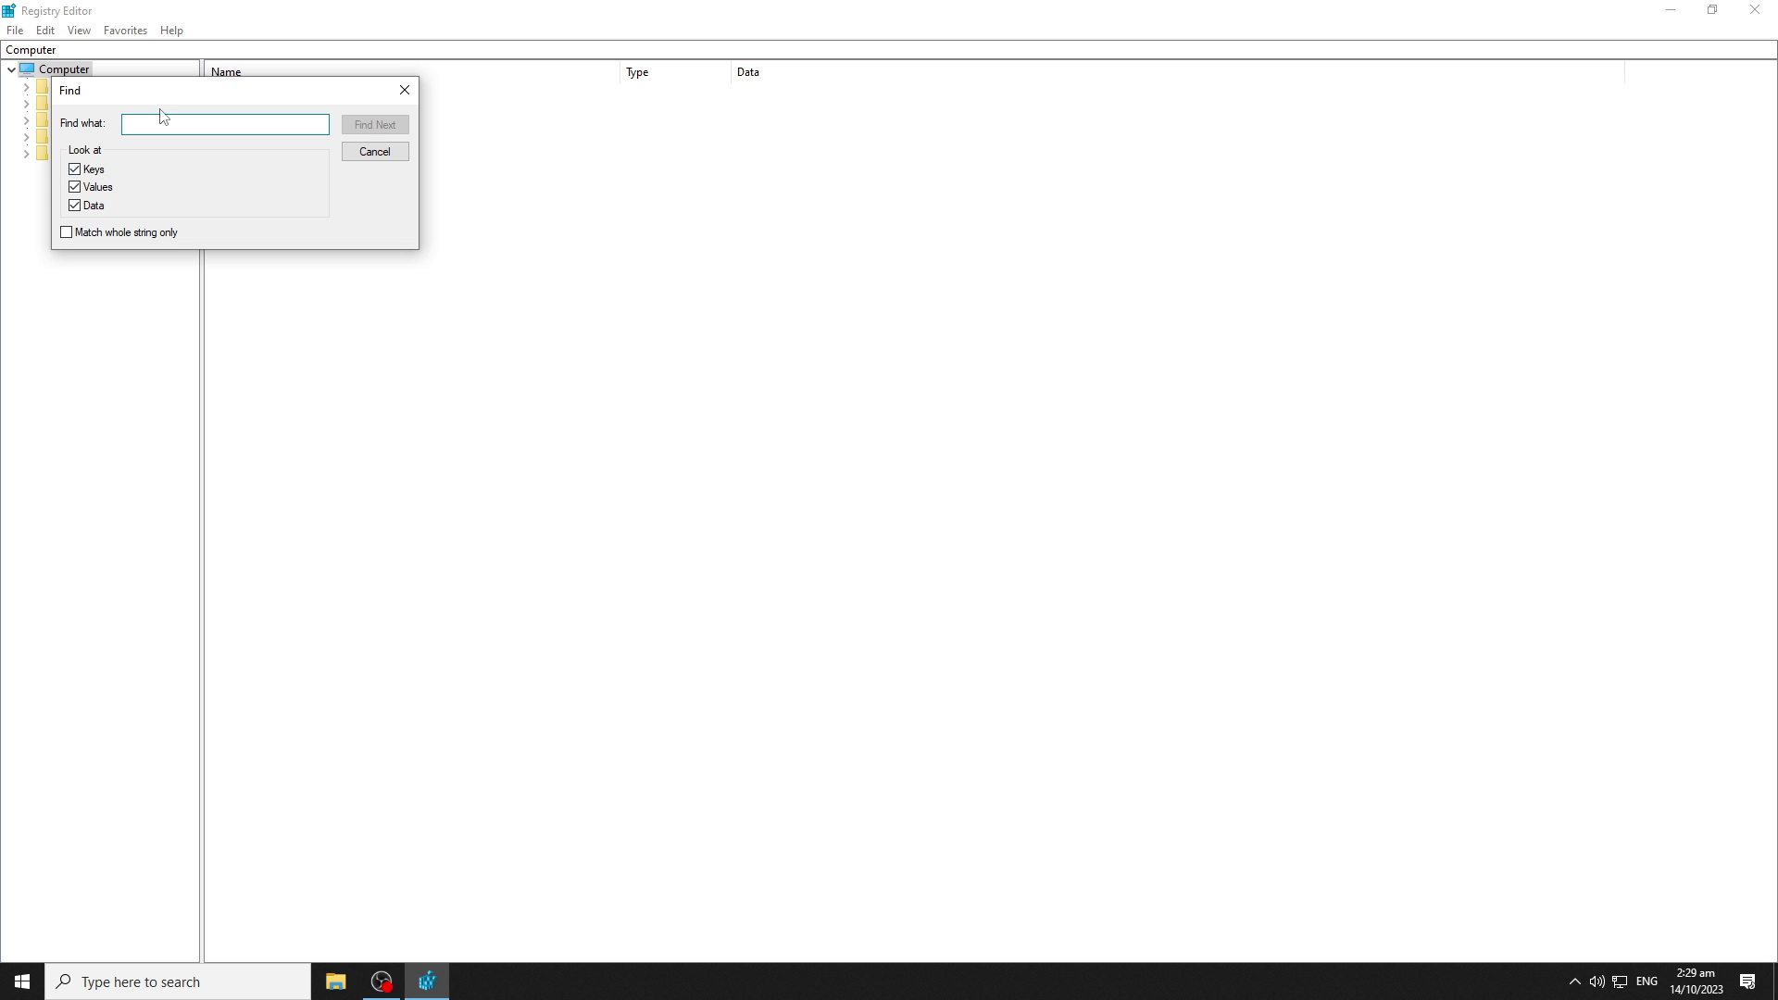
pyautogui.write('riot client')
pyautogui.click(66, 232)
pyautogui.click(369, 128)
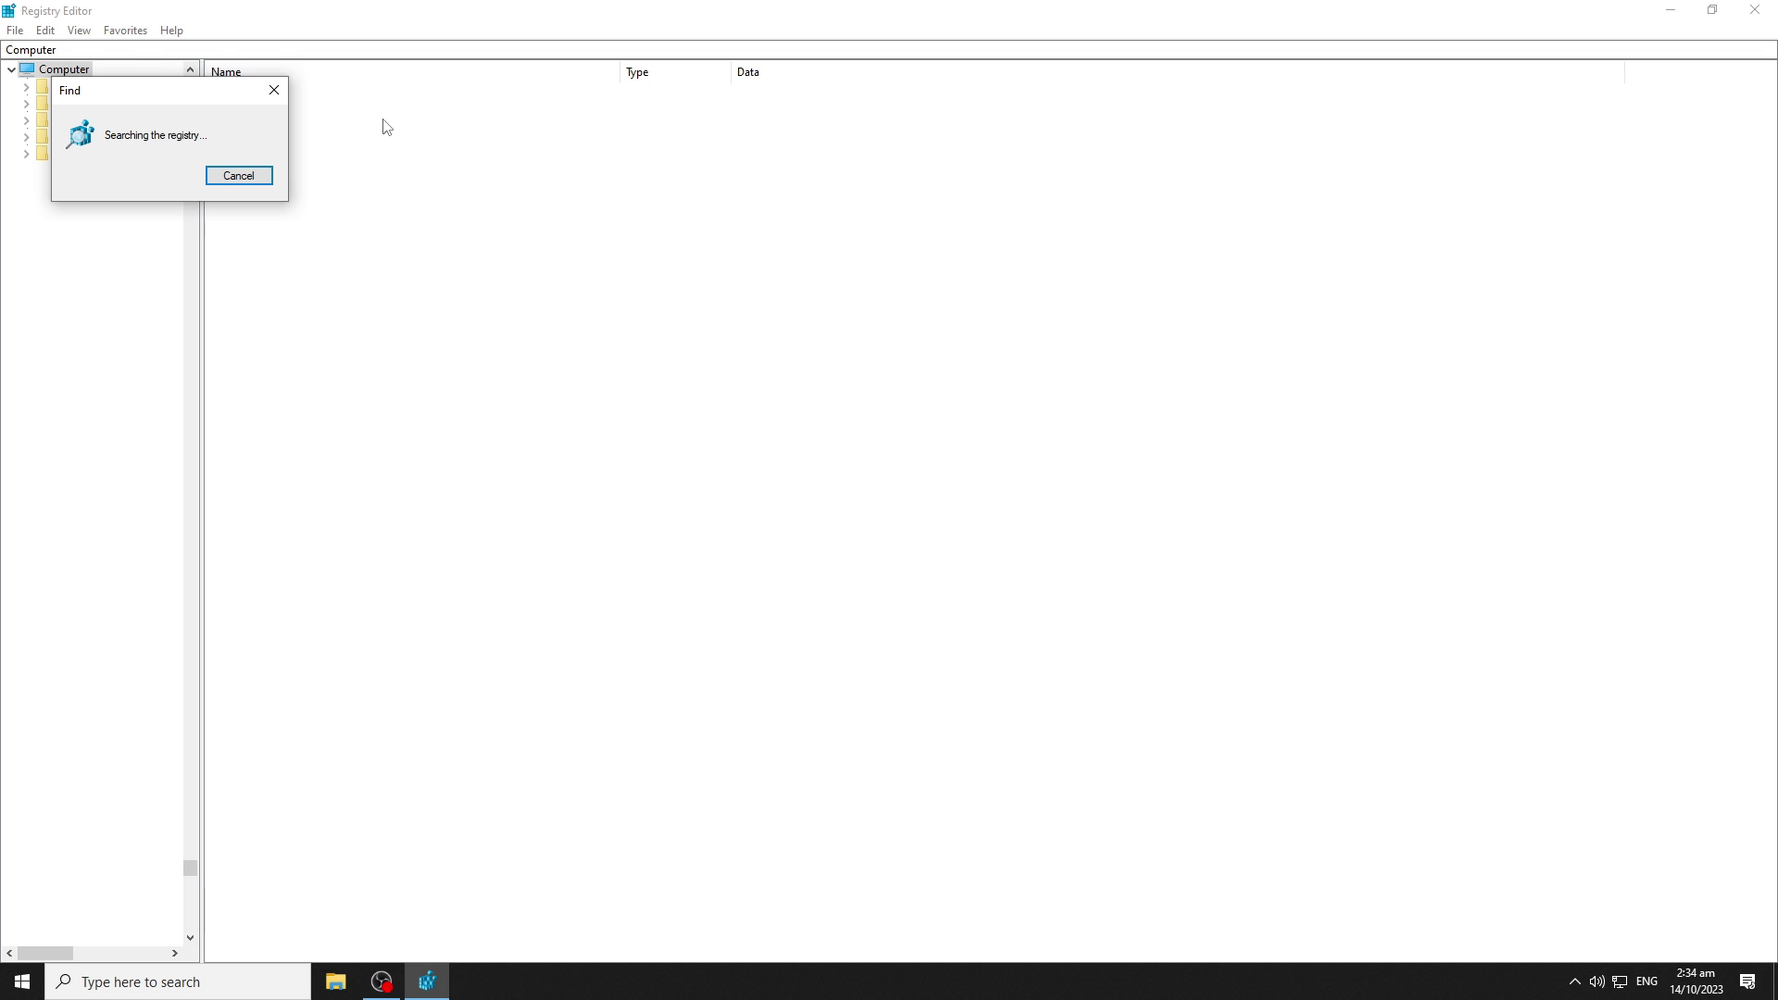
# - Clear the riot client default values under DefaultIcon, open command and LocalServer32
pyautogui.press('Delete')
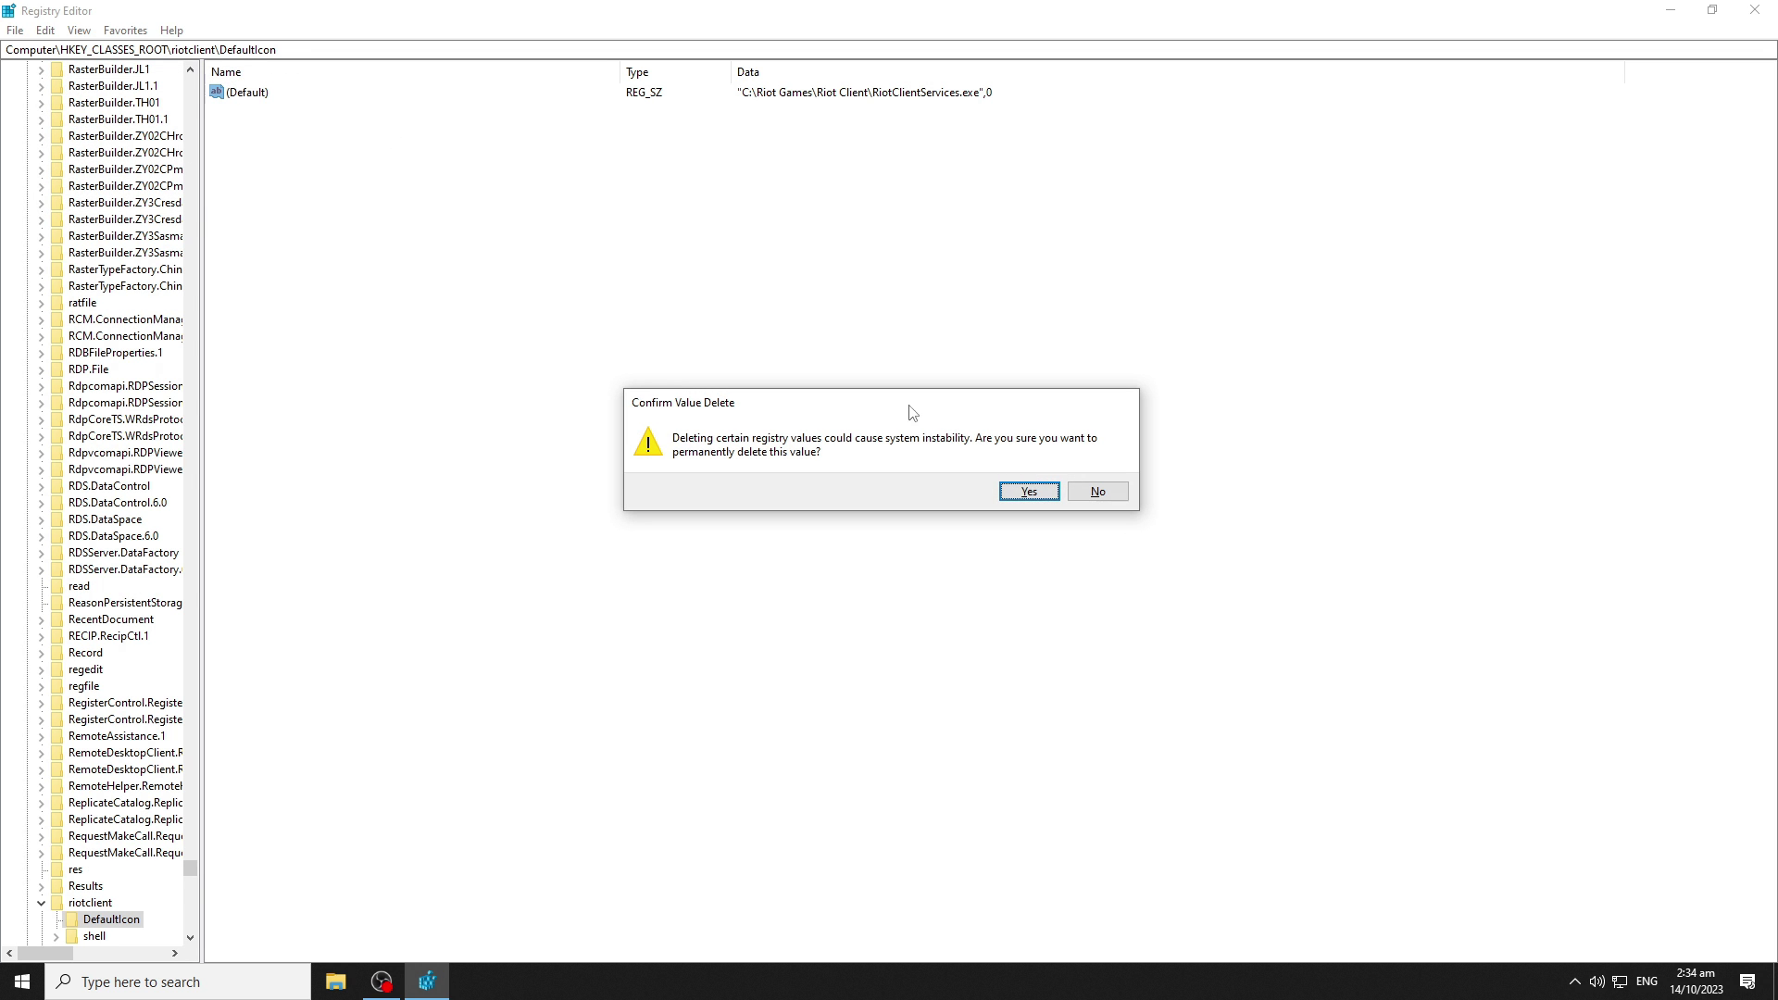
pyautogui.click(1030, 491)
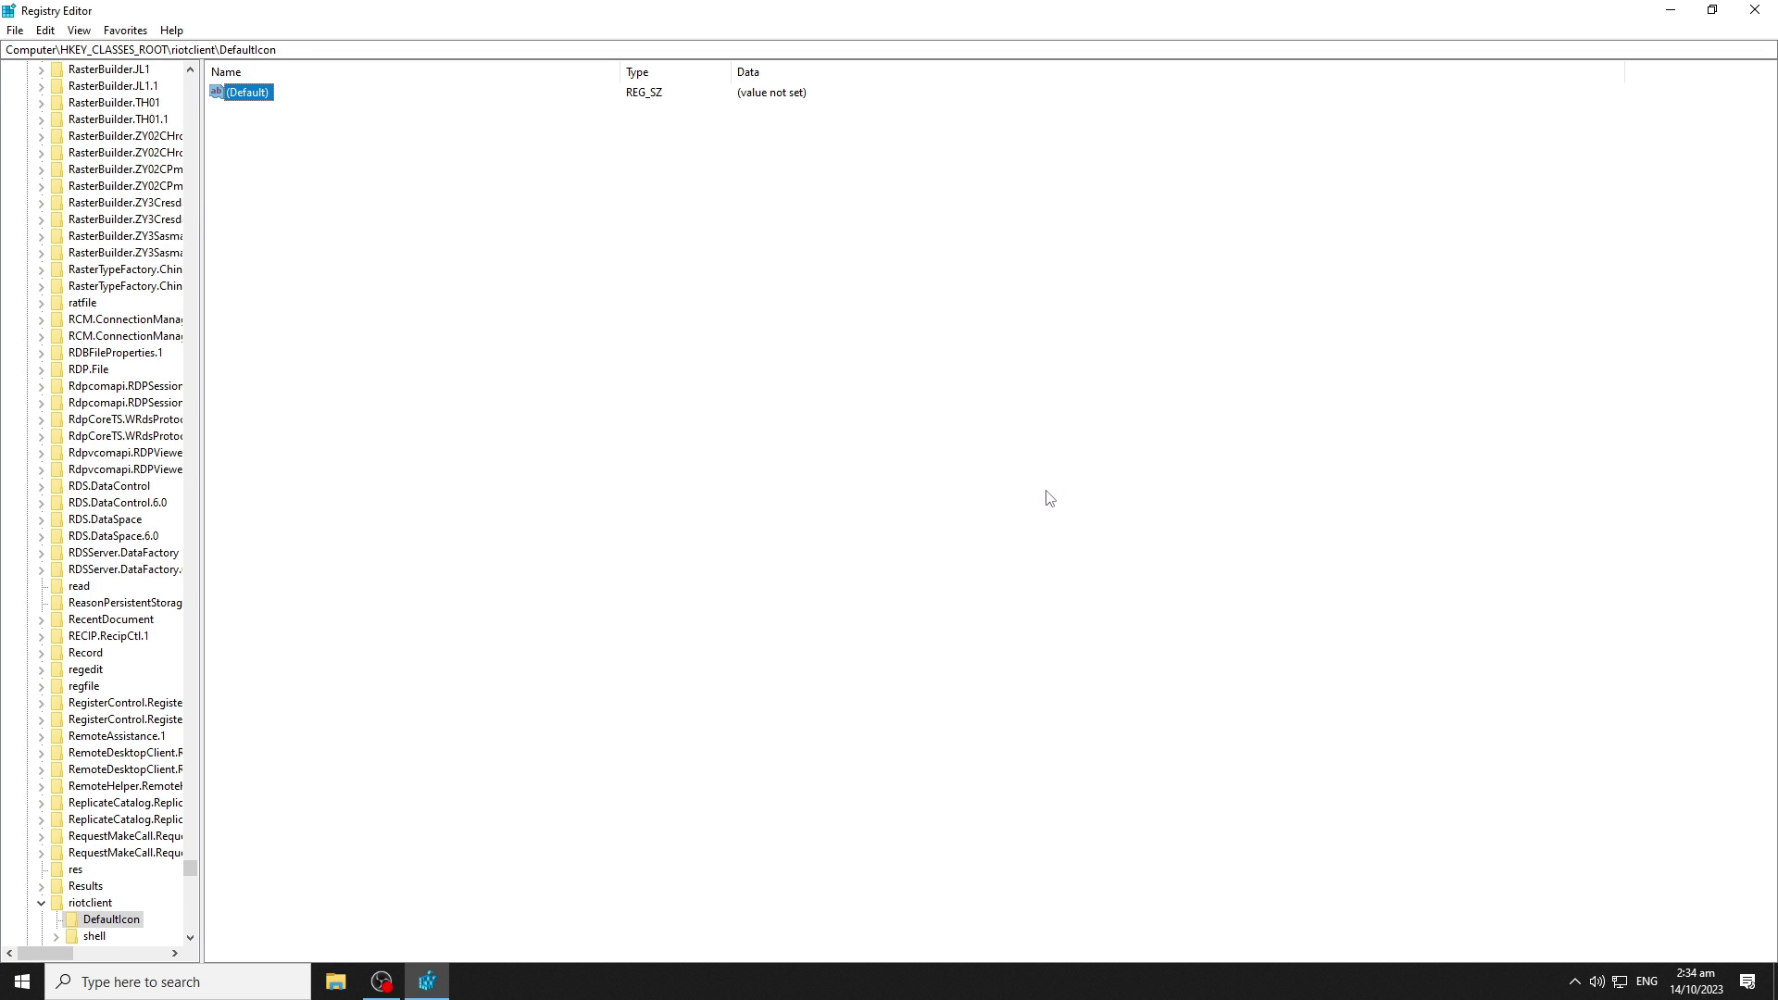
pyautogui.press('F3')
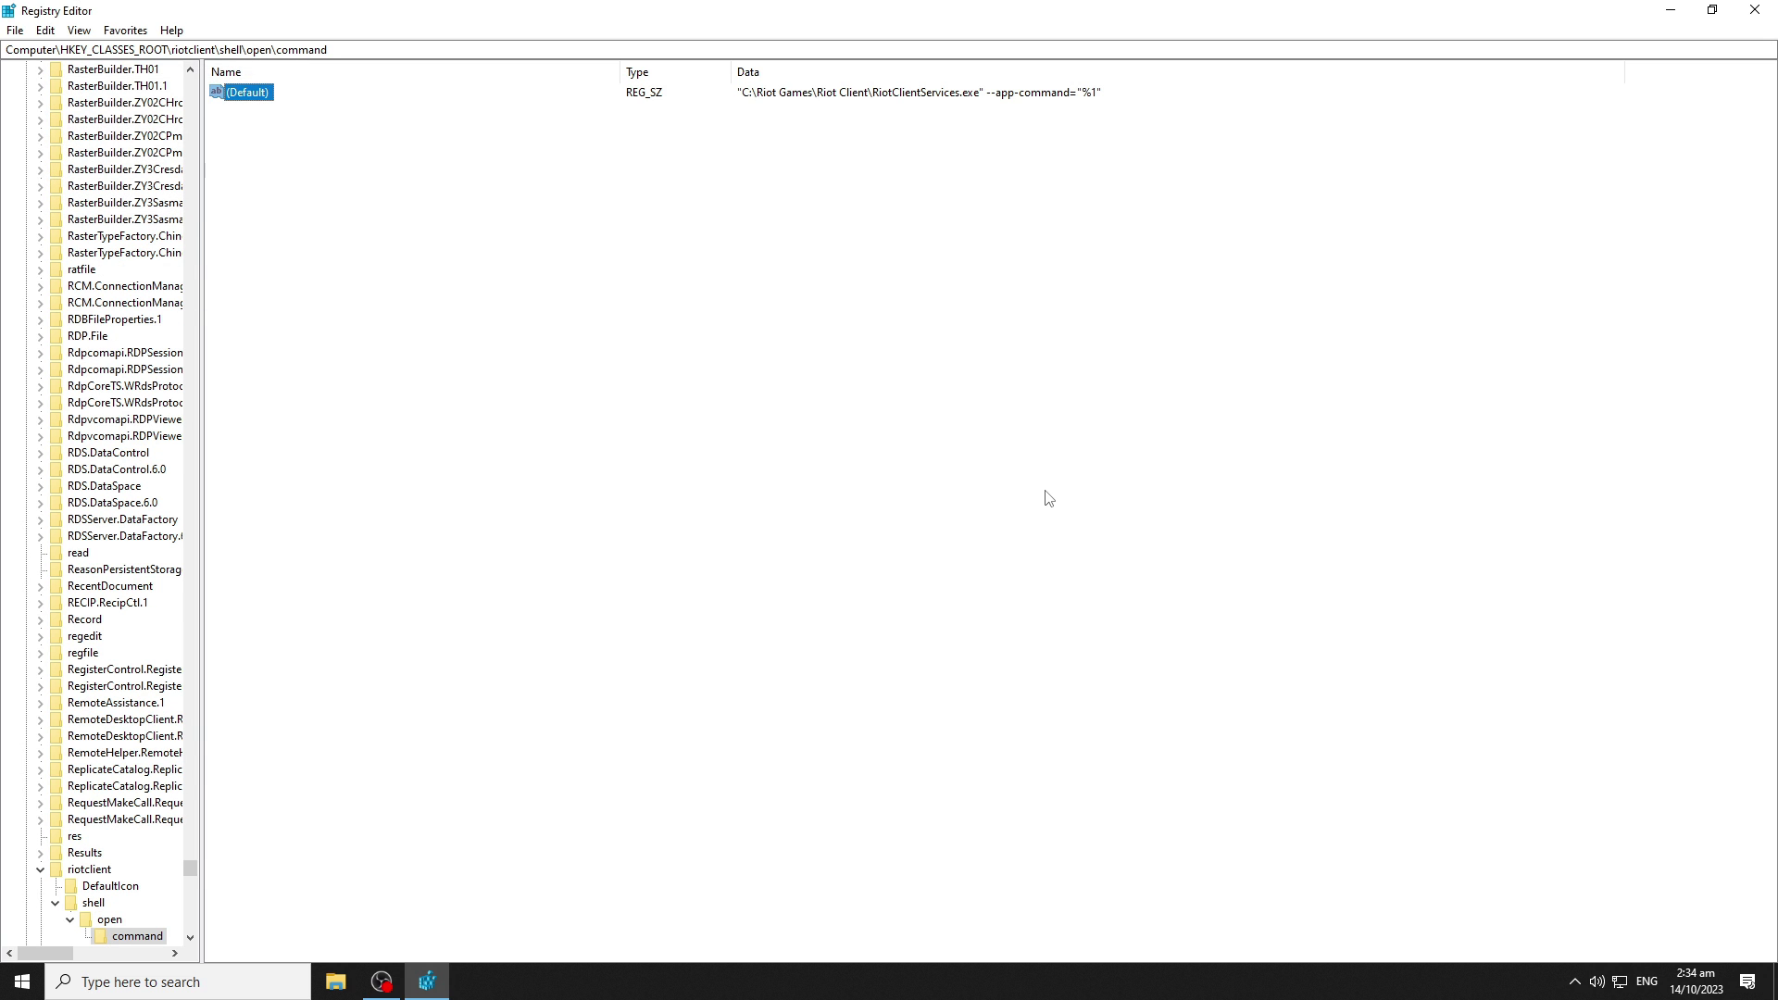
pyautogui.press('Delete')
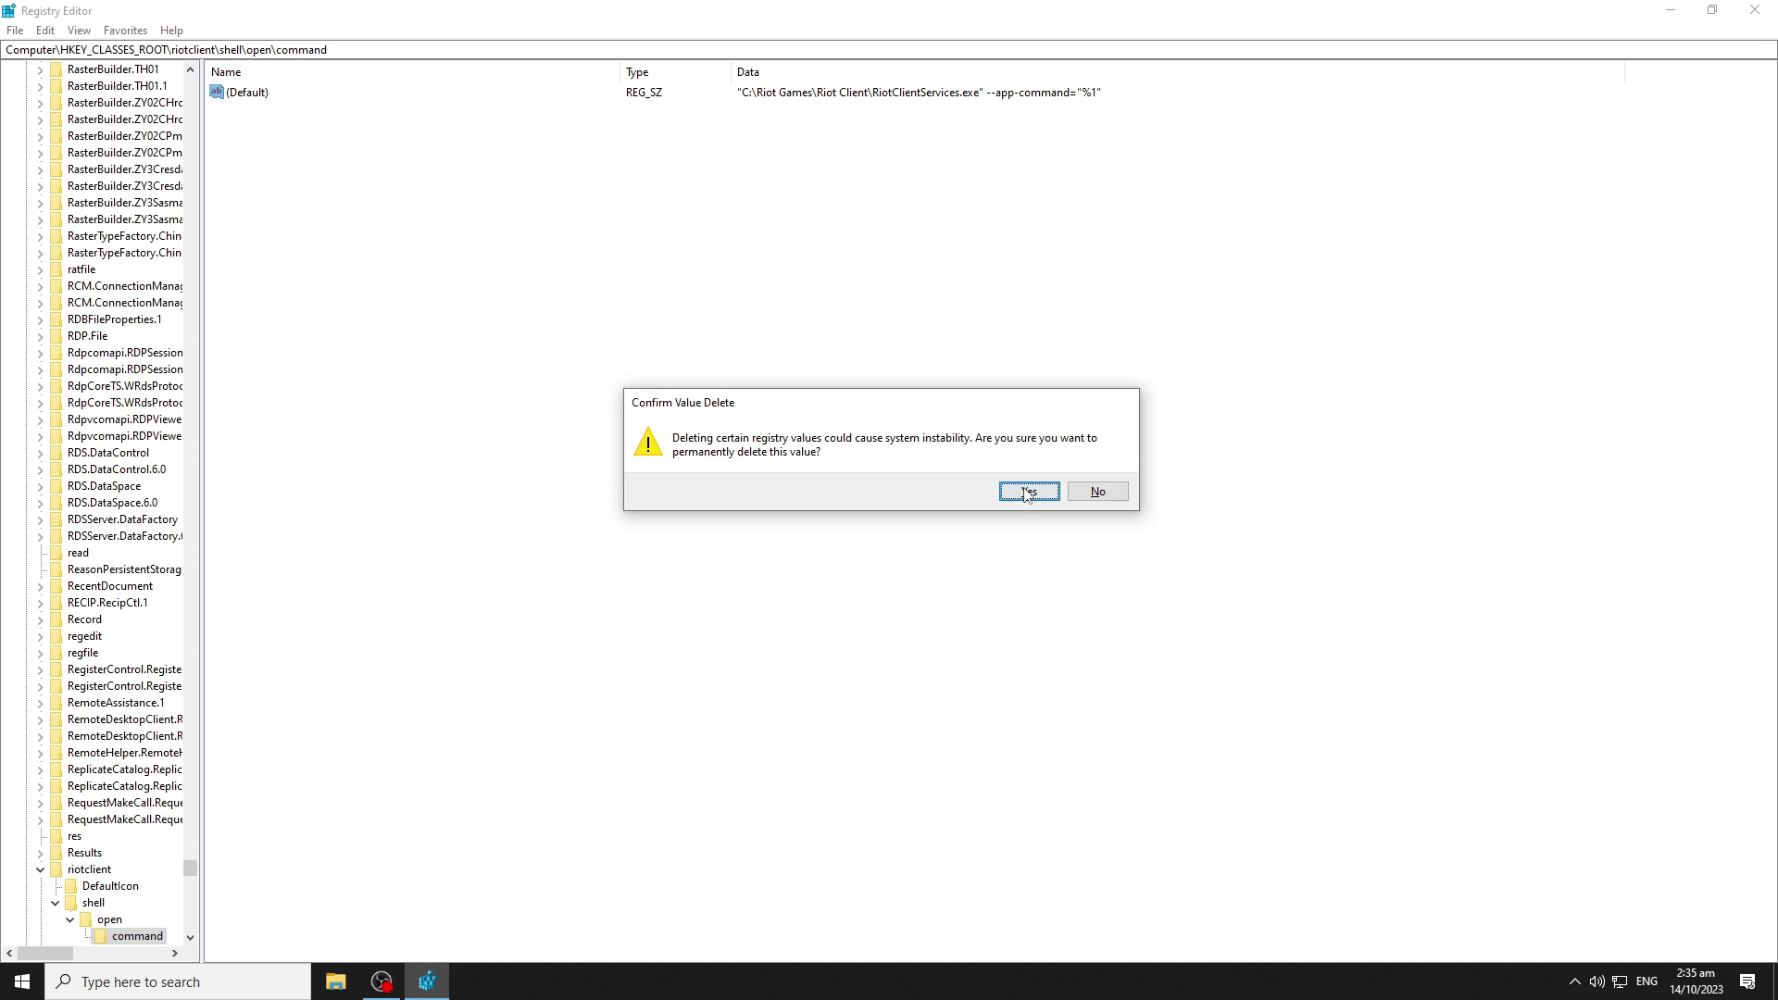
pyautogui.click(1024, 491)
pyautogui.press('F3')
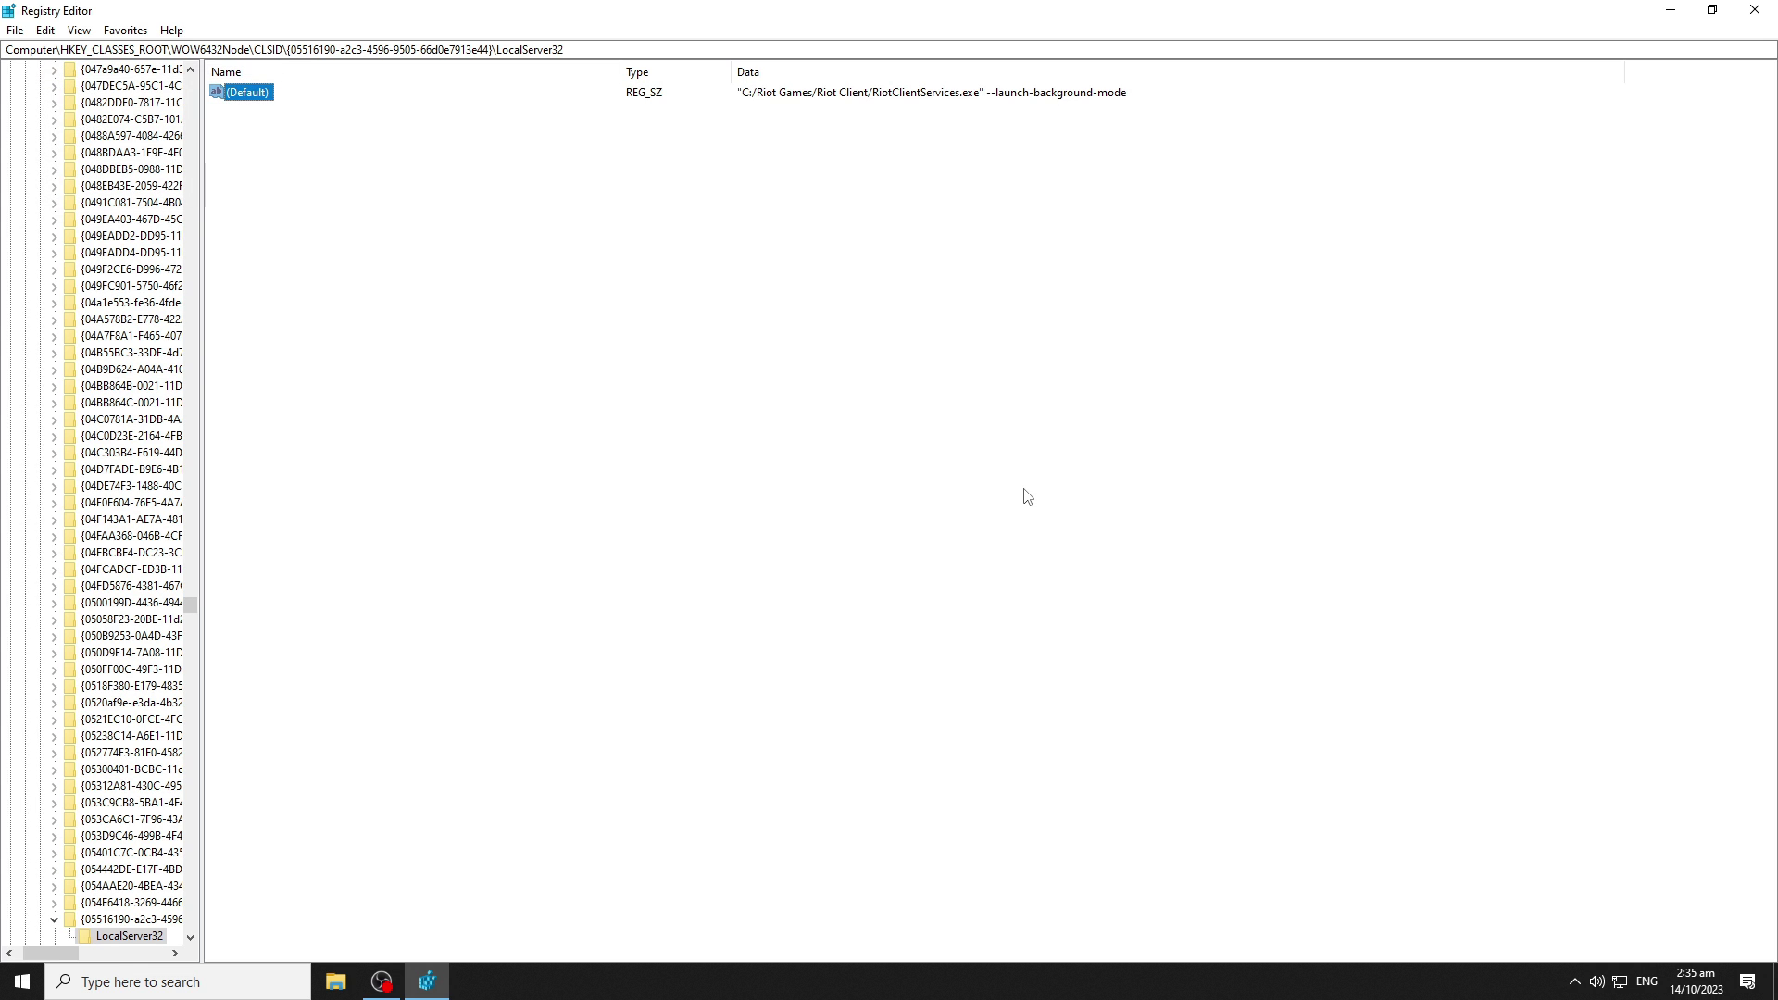
pyautogui.press('Delete')
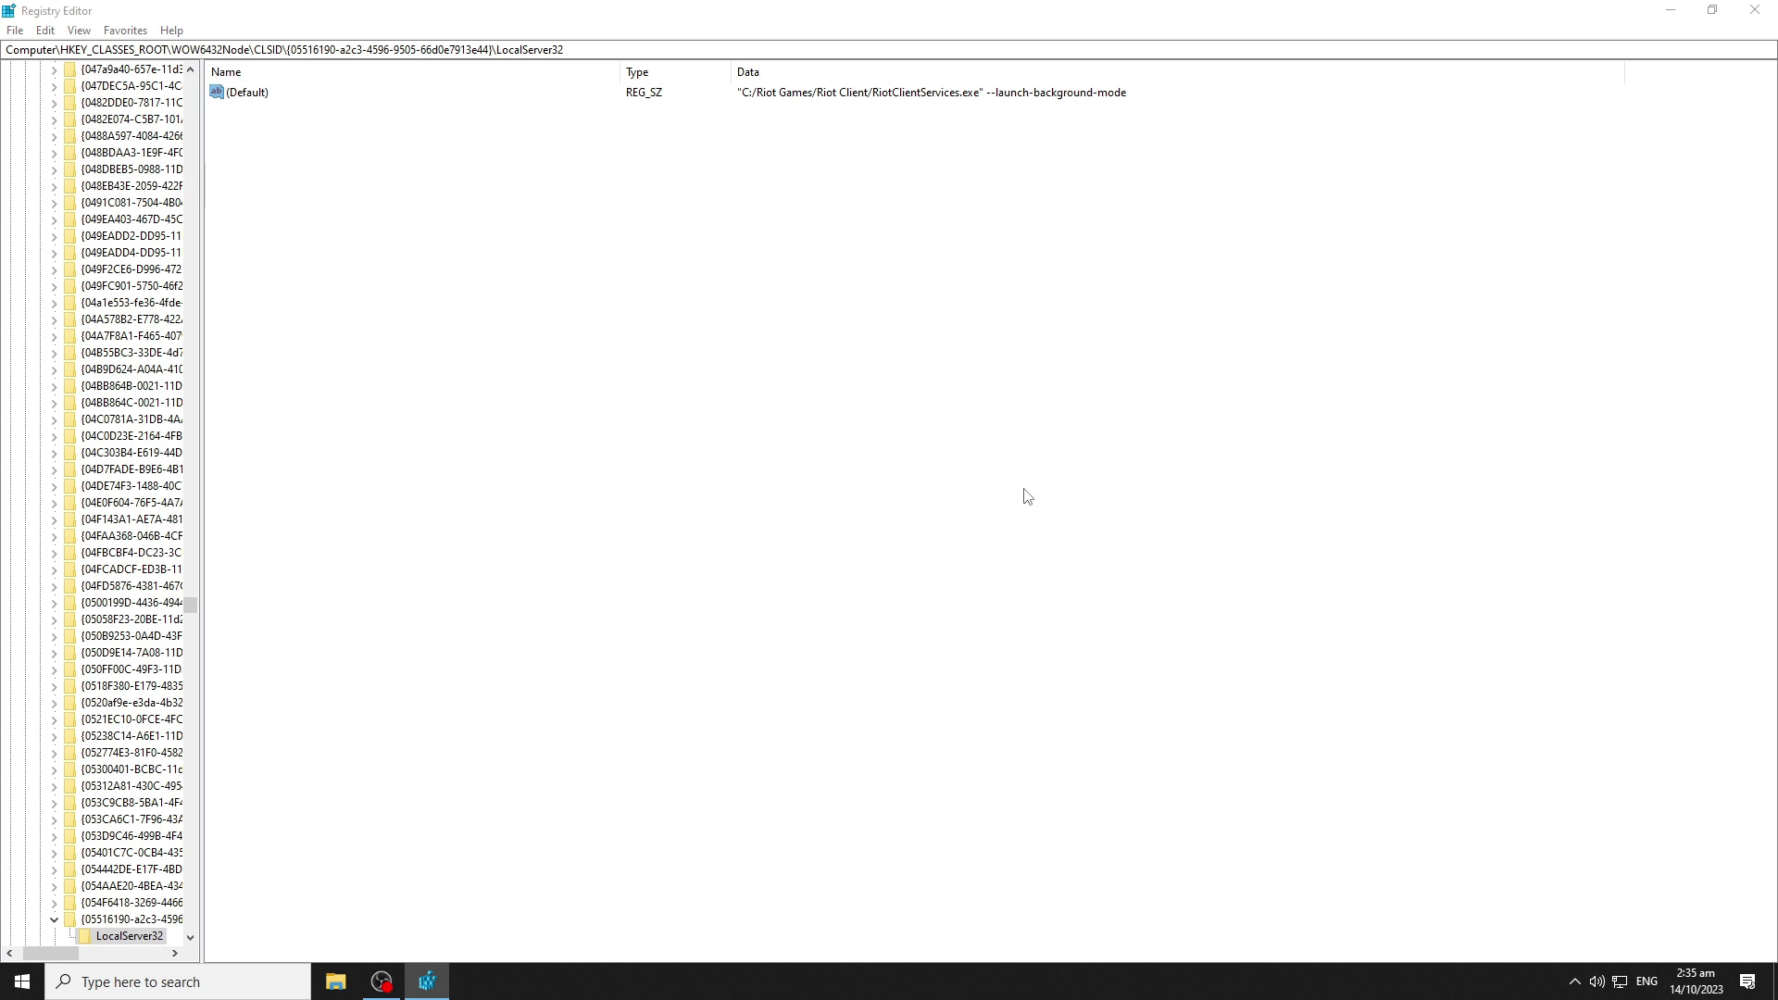
pyautogui.click(1028, 491)
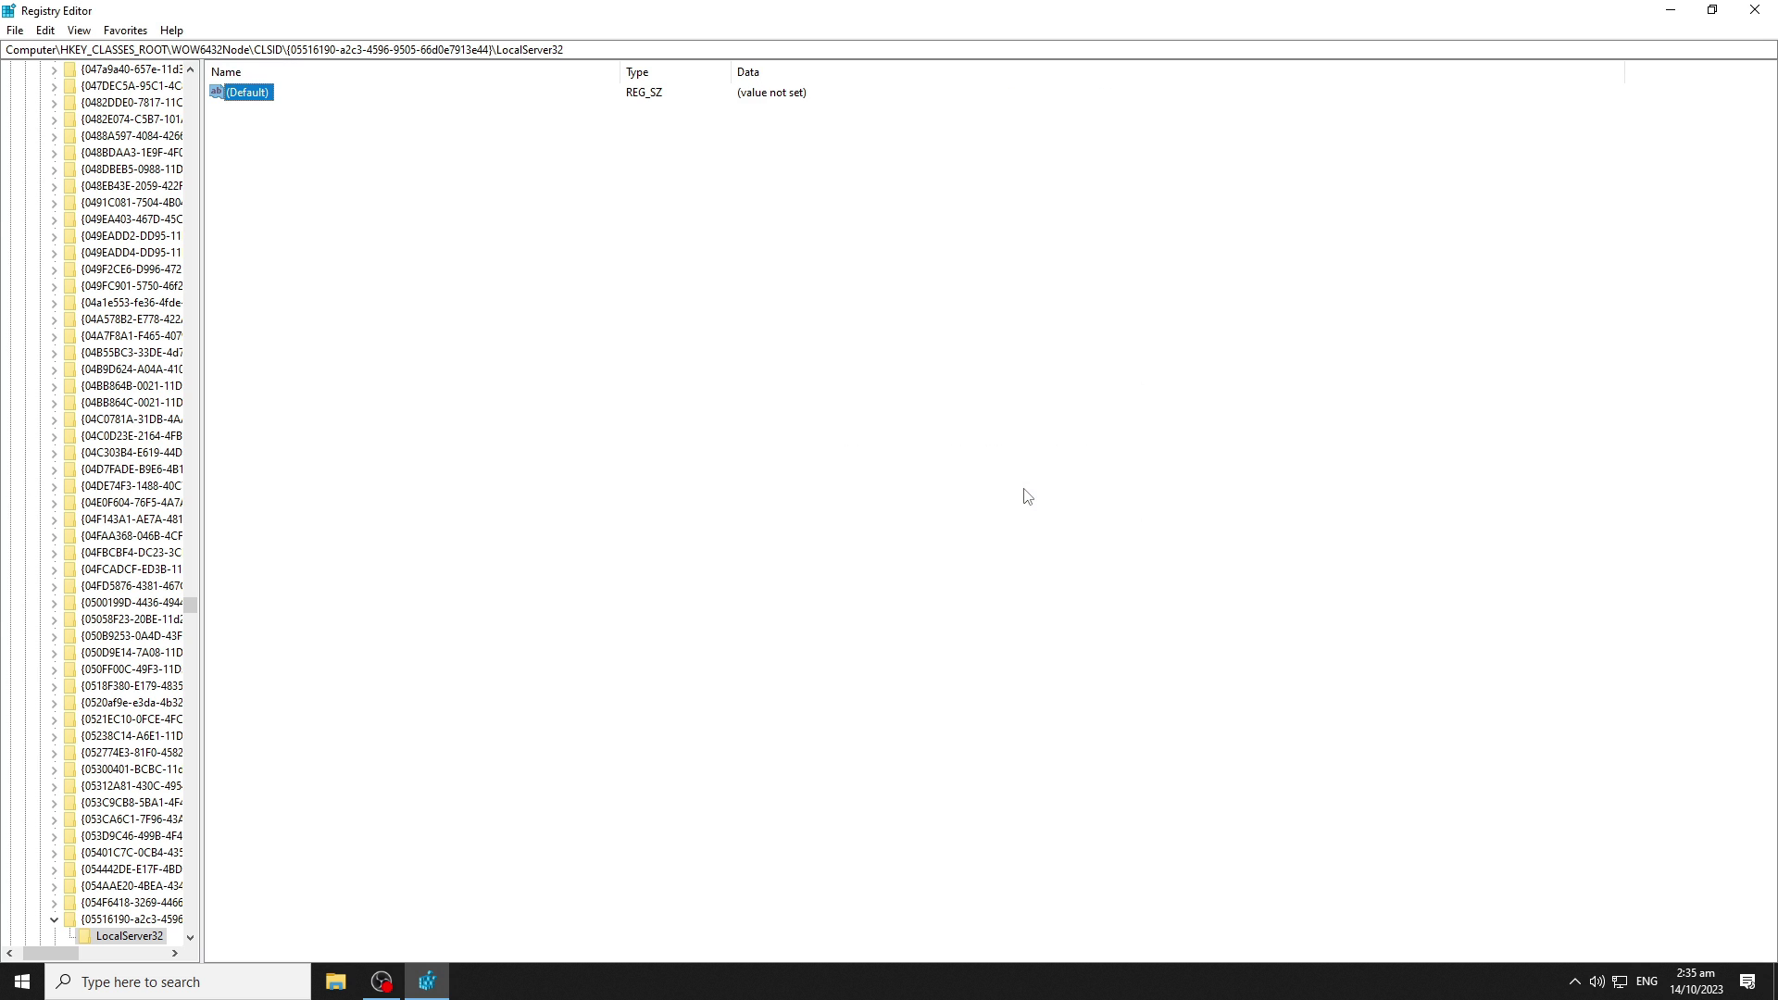
pyautogui.press('F3')
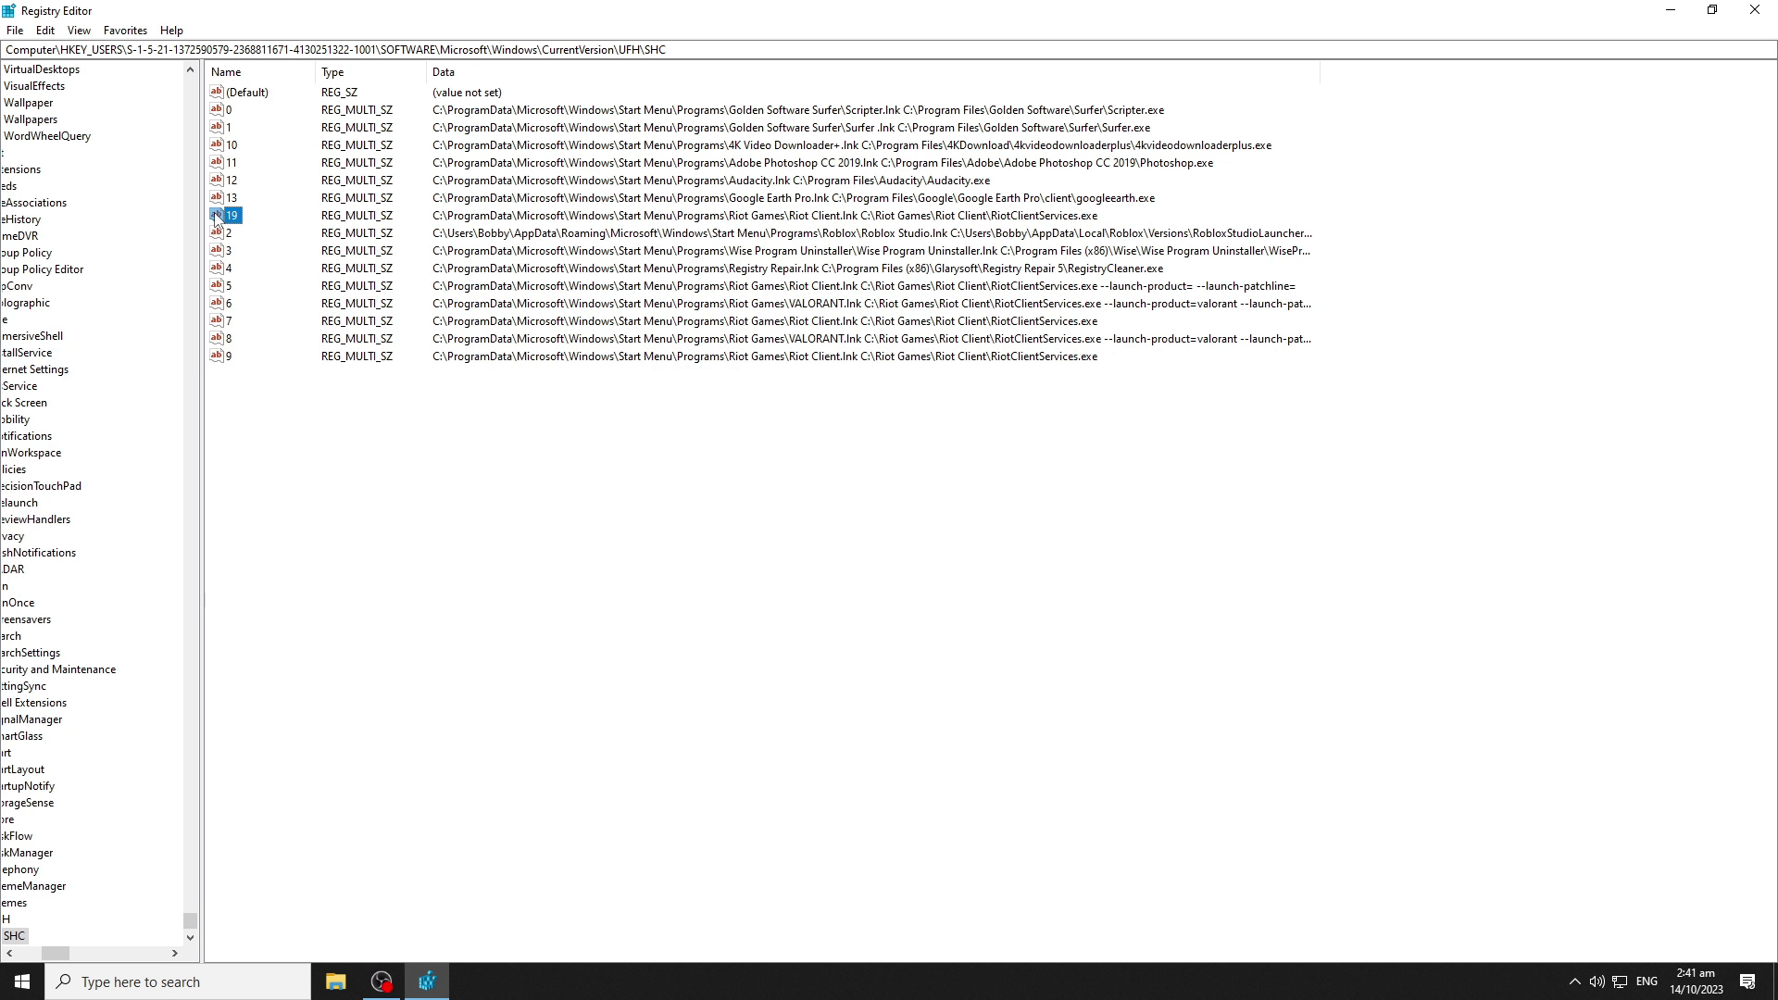
# - Delete the Riot Games entries 5 through 9 in the SHC list
pyautogui.press('Delete')
pyautogui.press('Escape')
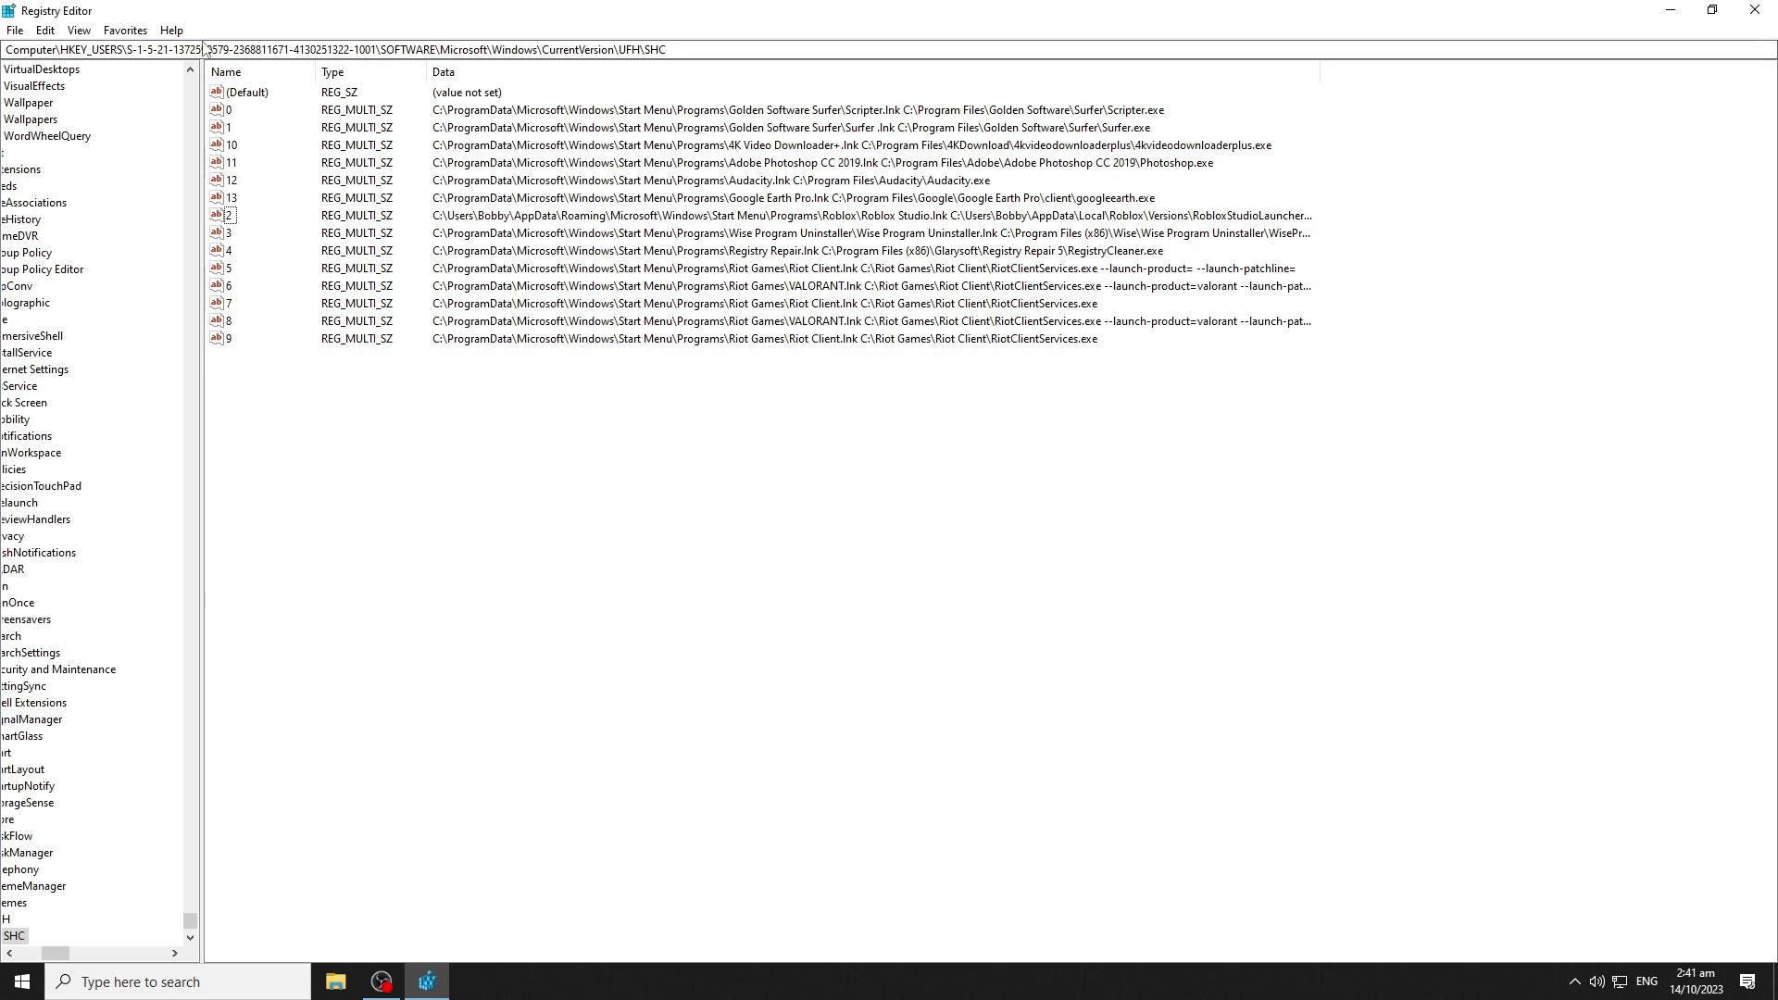
pyautogui.click(228, 267)
pyautogui.moveTo(219, 369); pyautogui.dragTo(271, 278)
pyautogui.press('Delete')
pyautogui.press('Return')
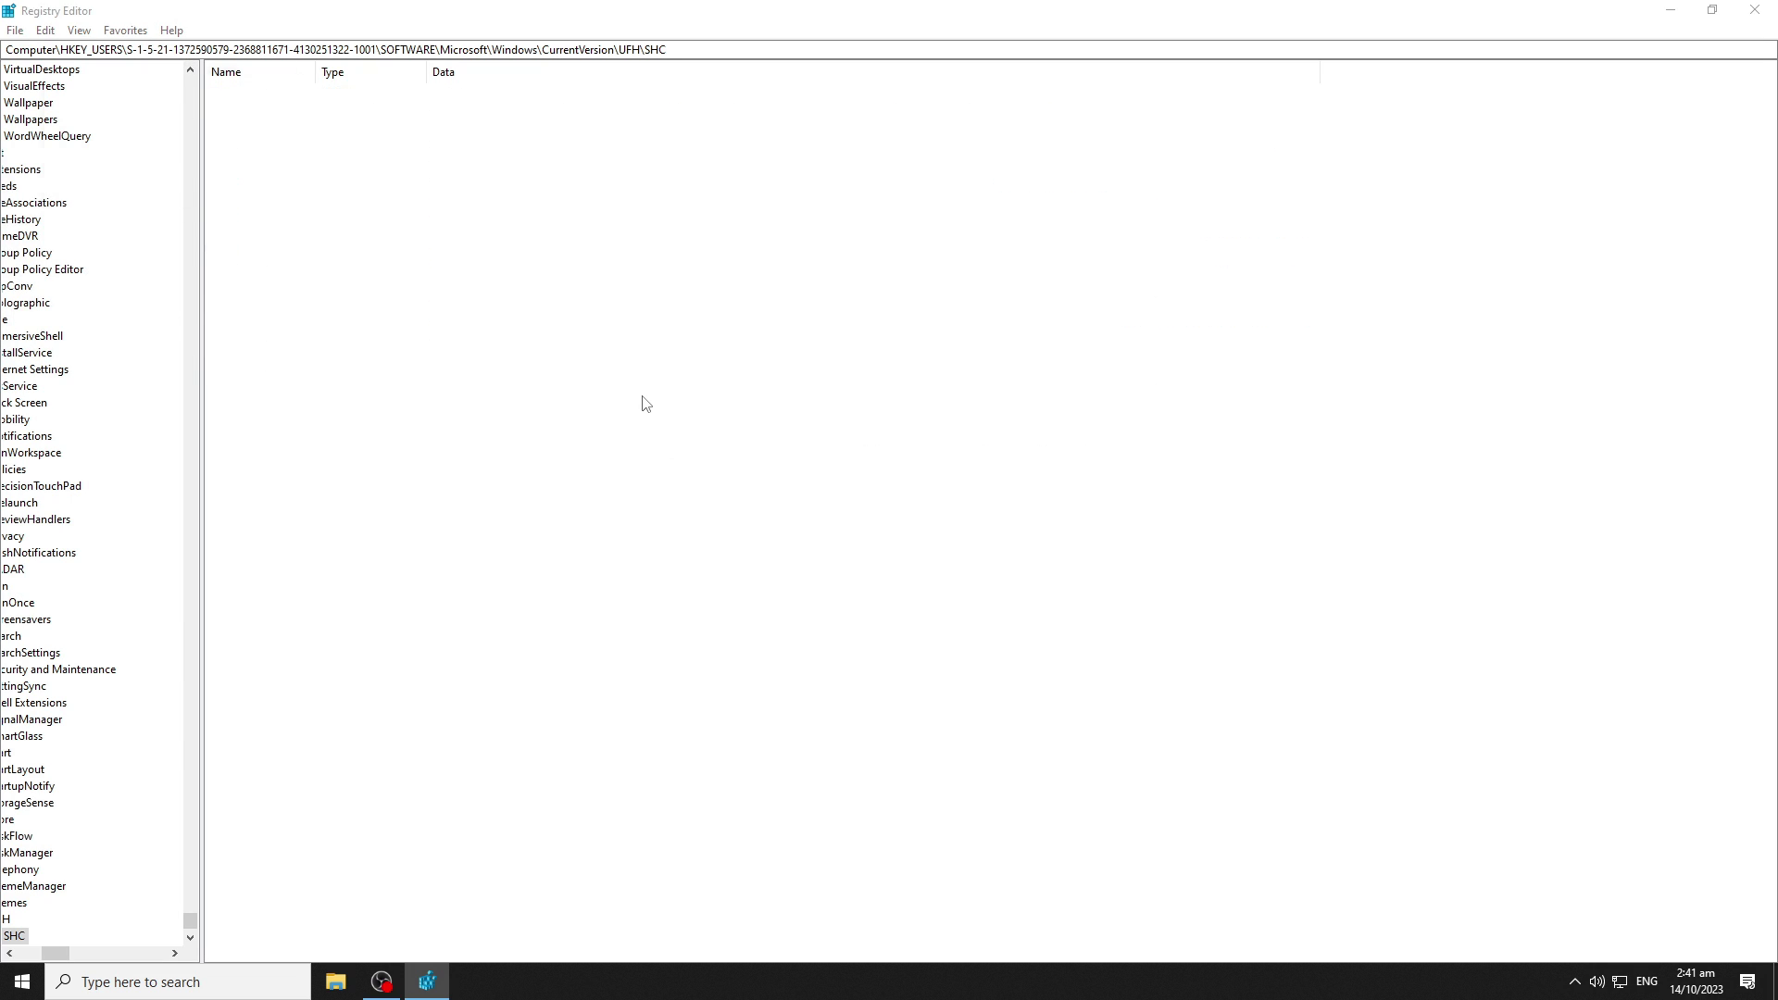
pyautogui.press('F3')
# - Delete the Riot Game Riot_Client uninstall key and the Riot Games compatibility store value, then dismiss search-finished message
pyautogui.rightClick(13, 857)
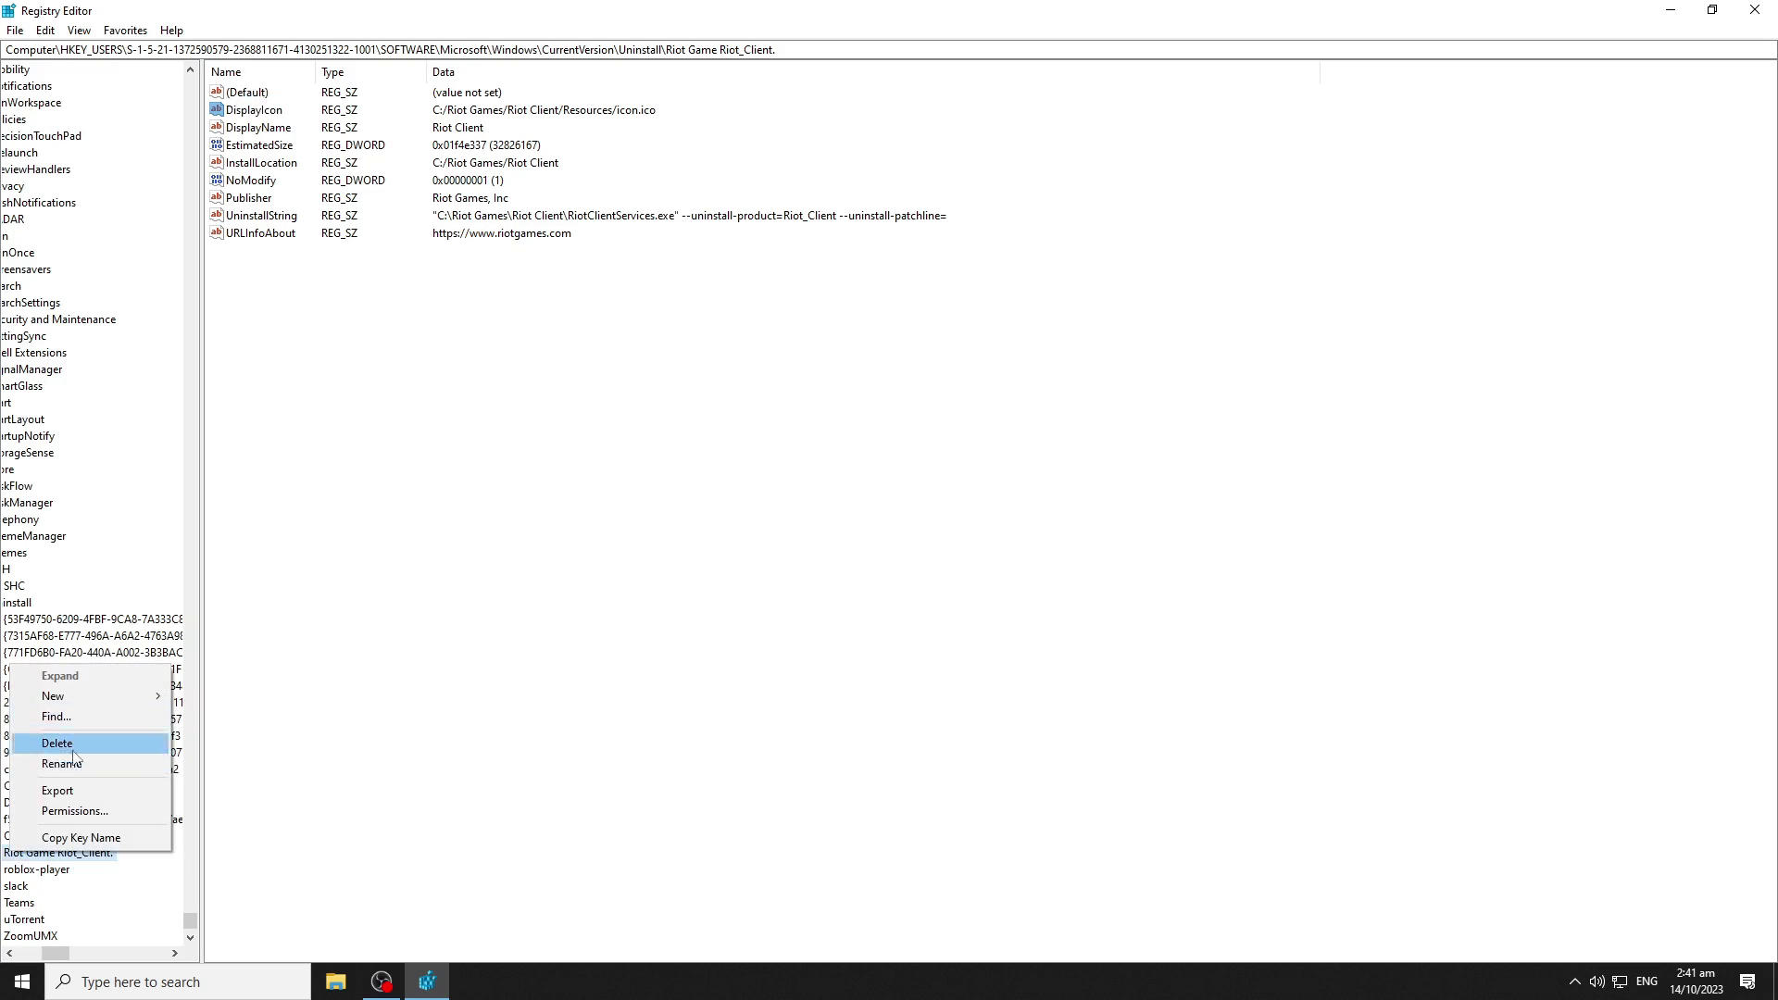
pyautogui.click(72, 746)
pyautogui.press('Return')
pyautogui.press('F3')
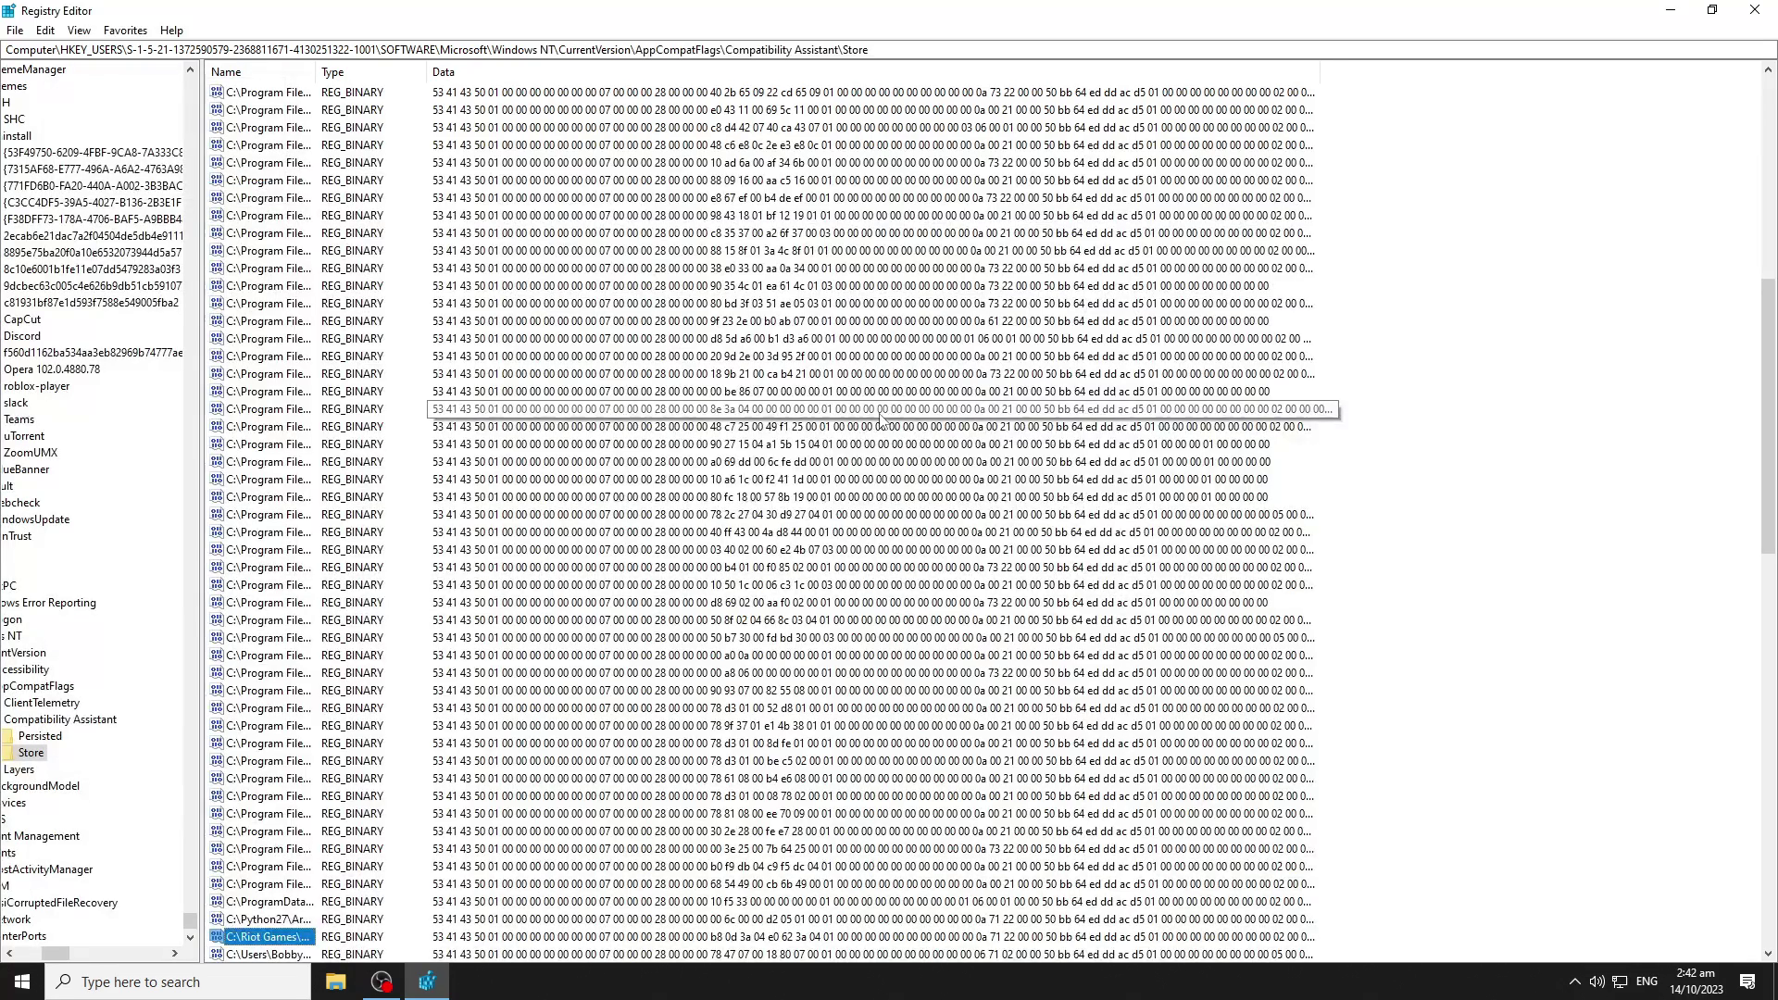
pyautogui.press('Delete')
pyautogui.press('Return')
pyautogui.press('F3')
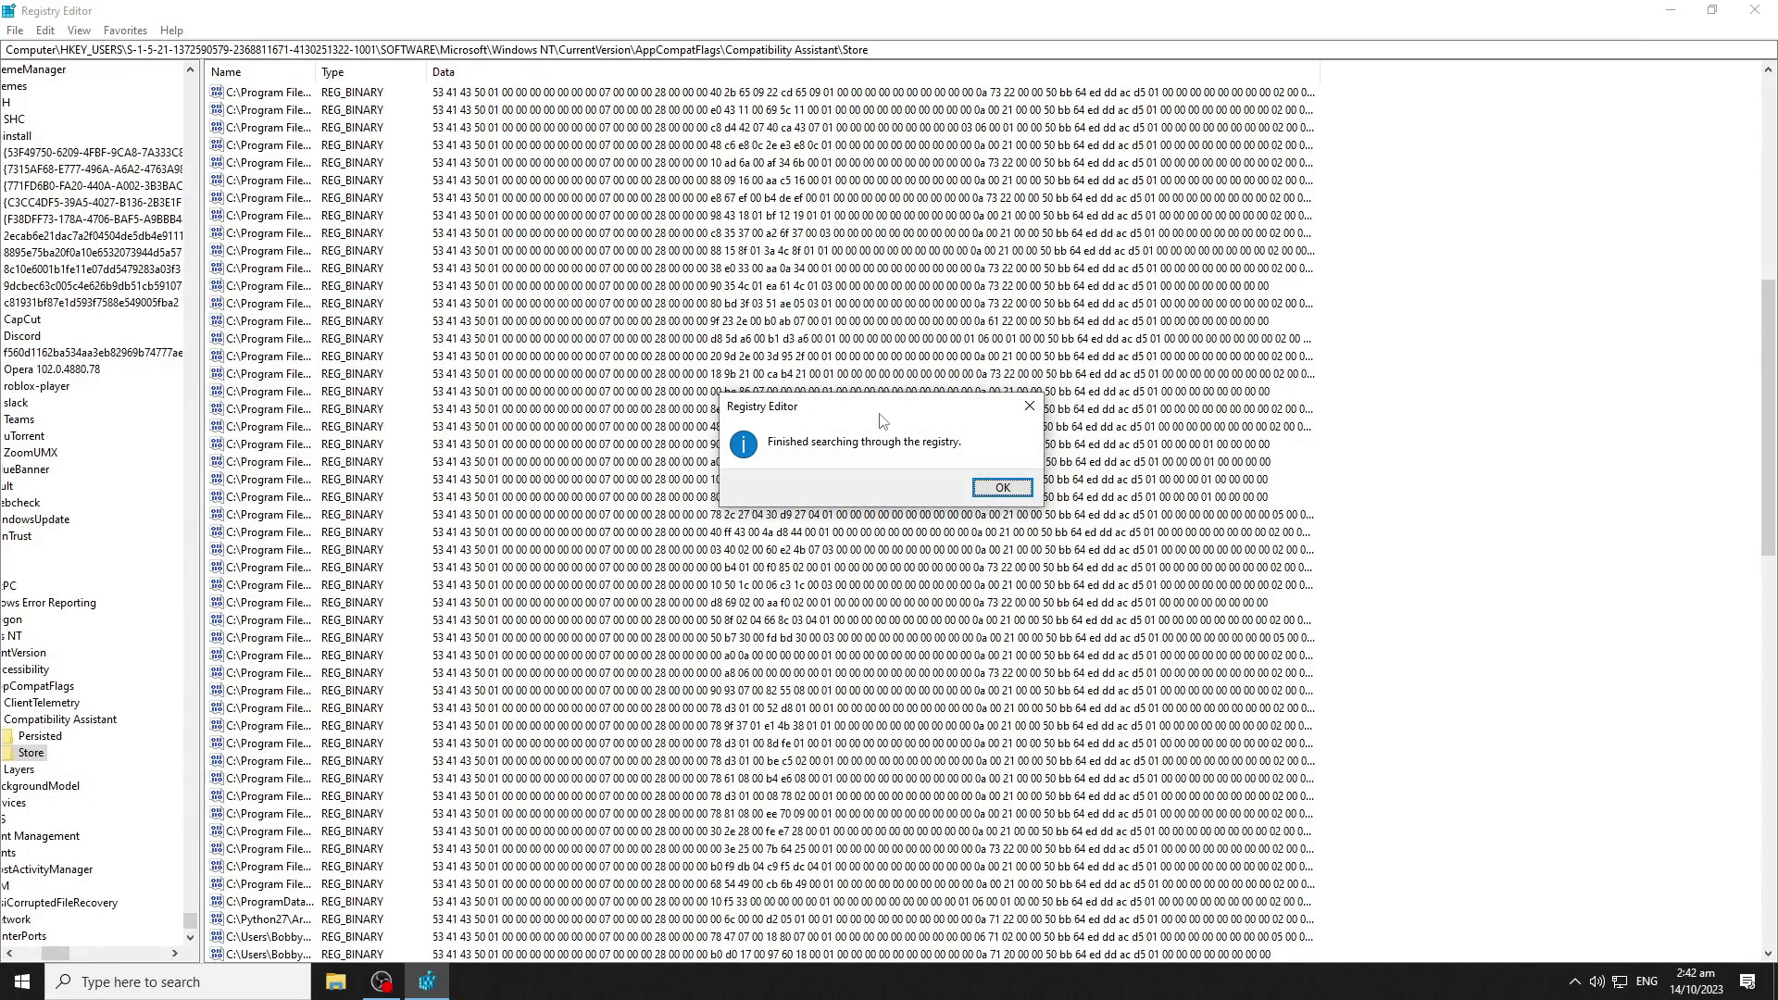
pyautogui.click(1003, 488)
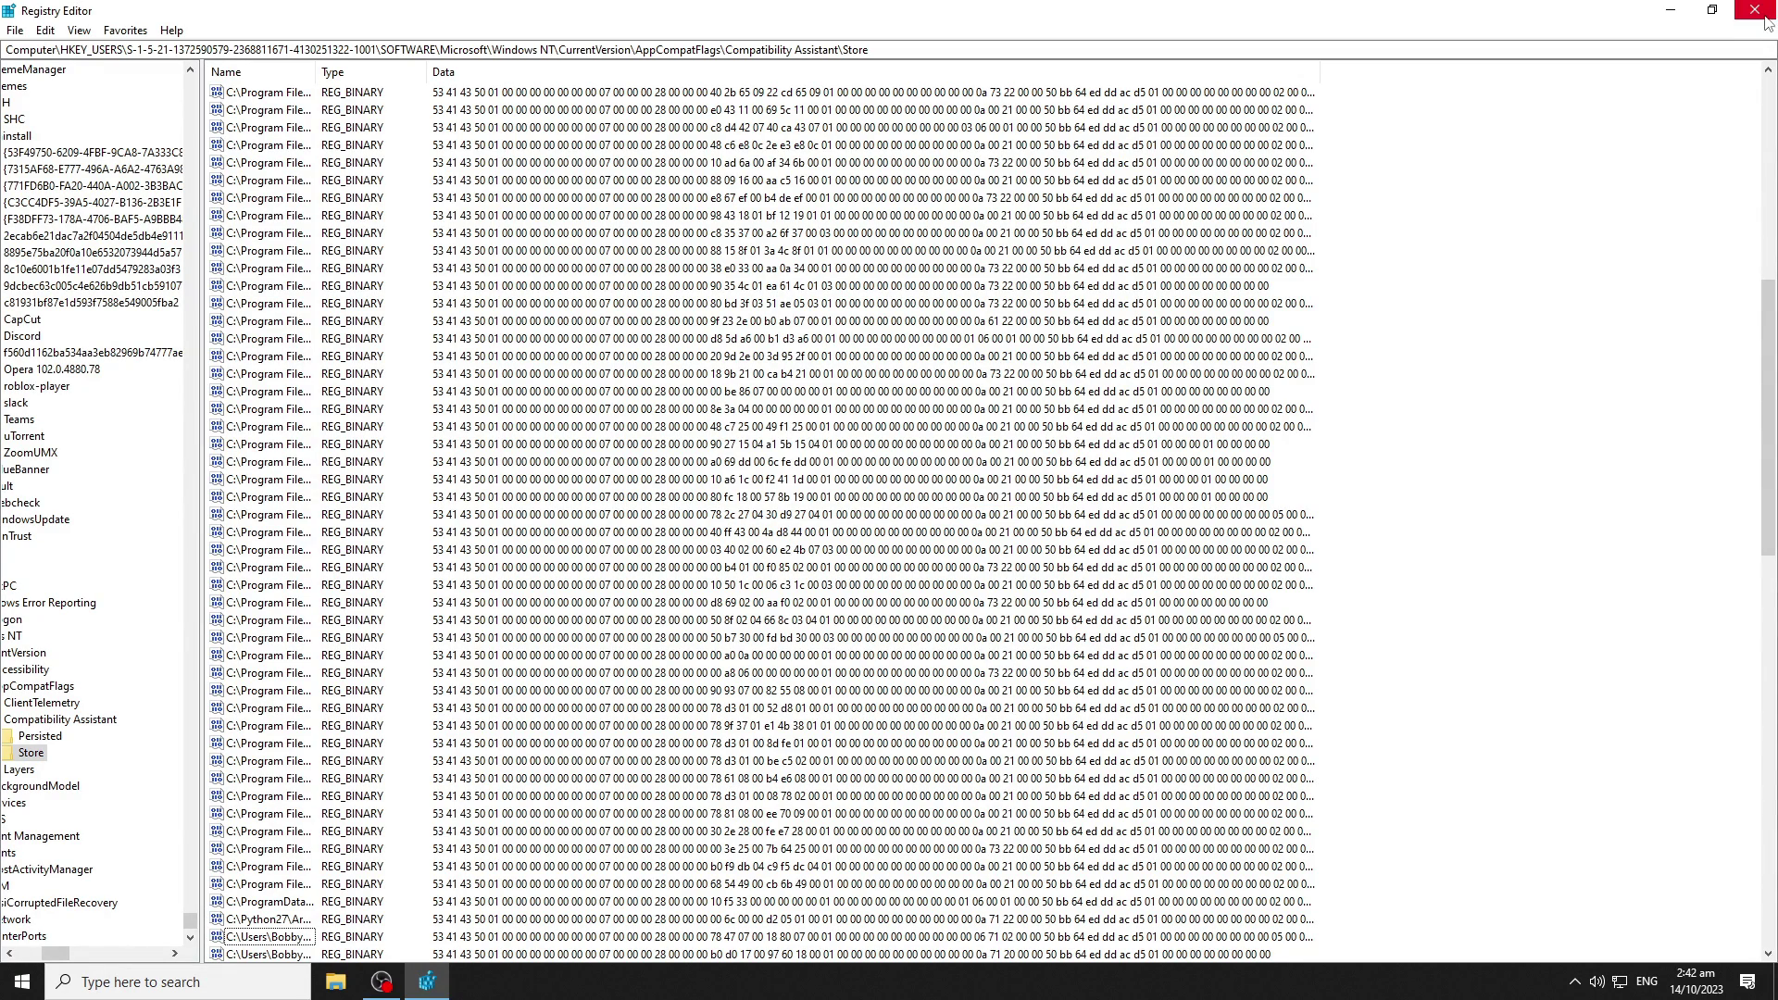
pyautogui.click(1756, 11)
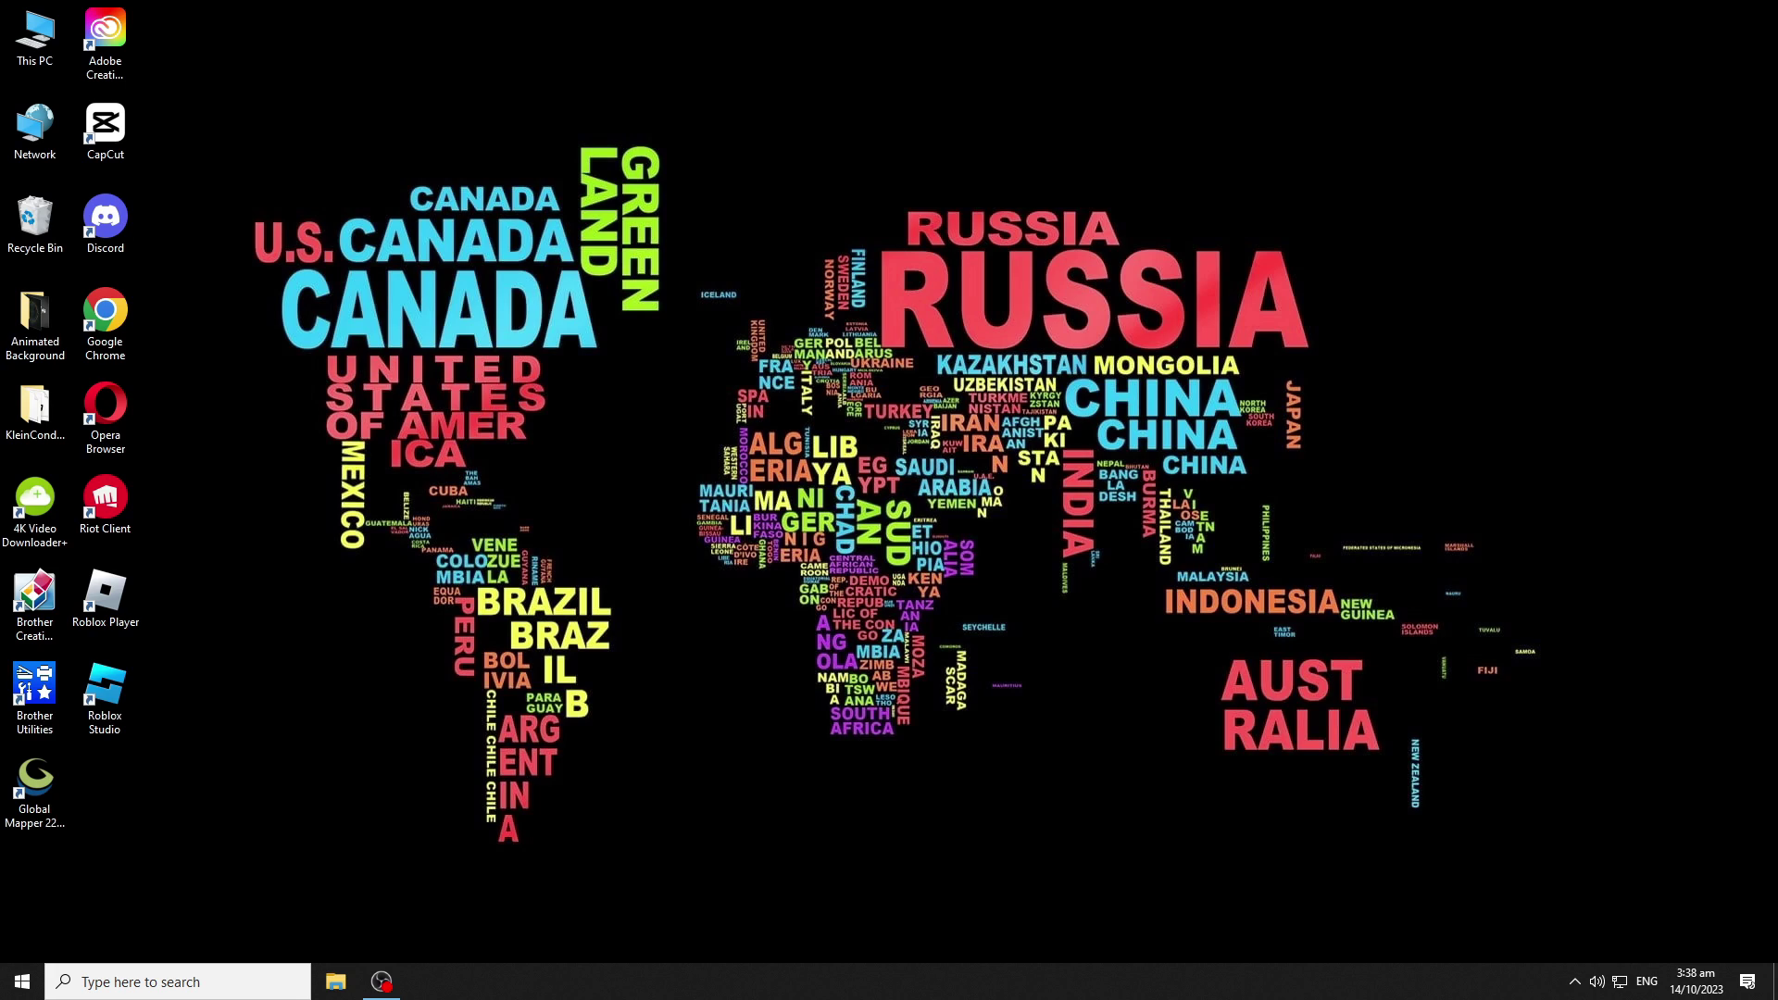